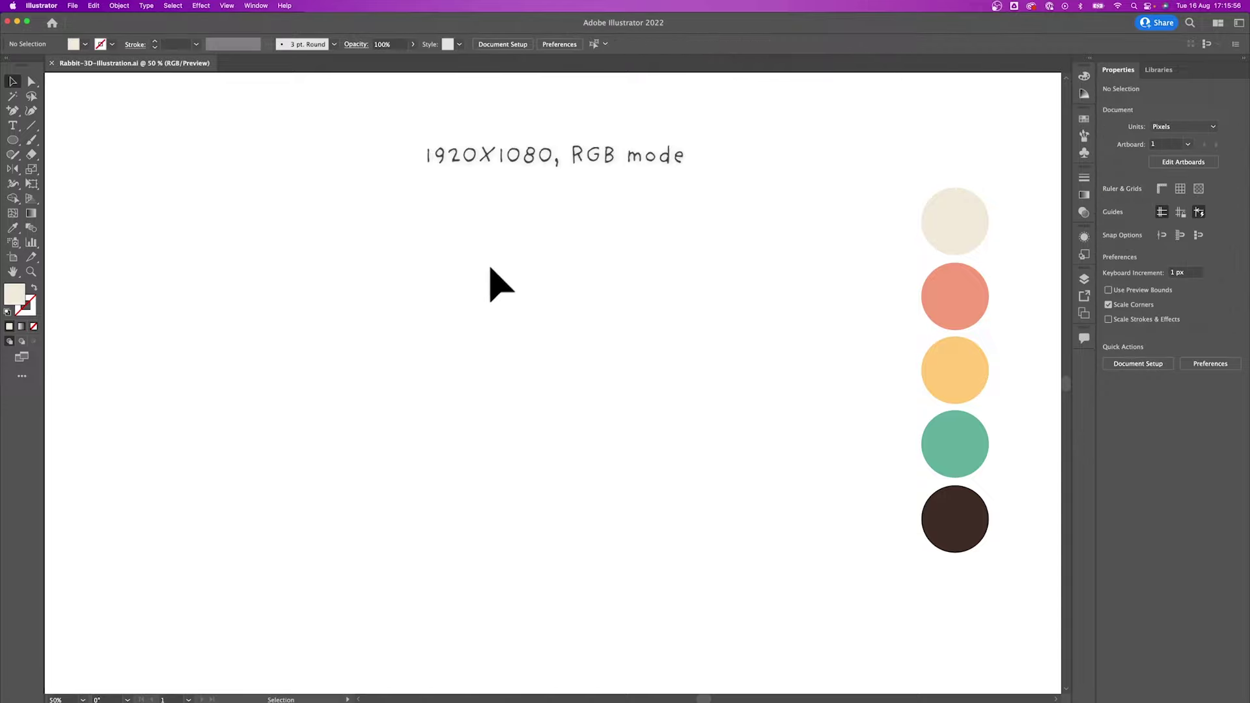
Draw the large cream head circle and a tall rectangle above its upper left.
left_click(13, 143)
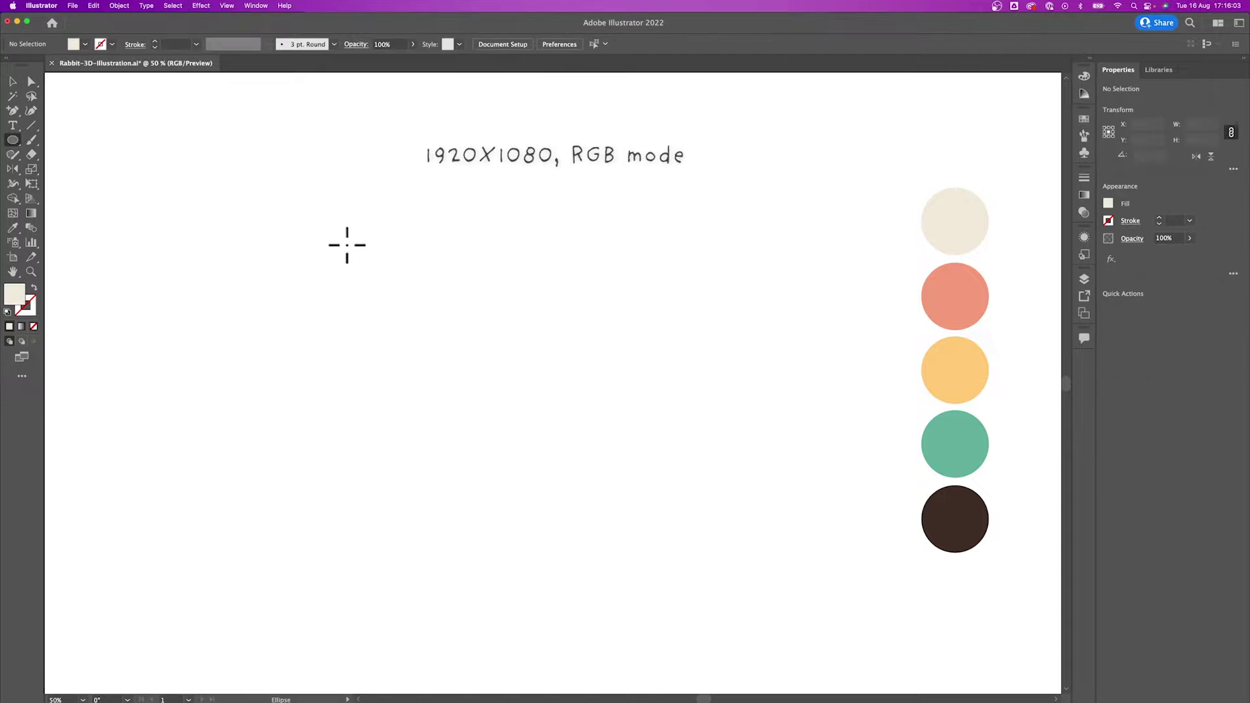
left_click_drag(371, 253, 690, 546)
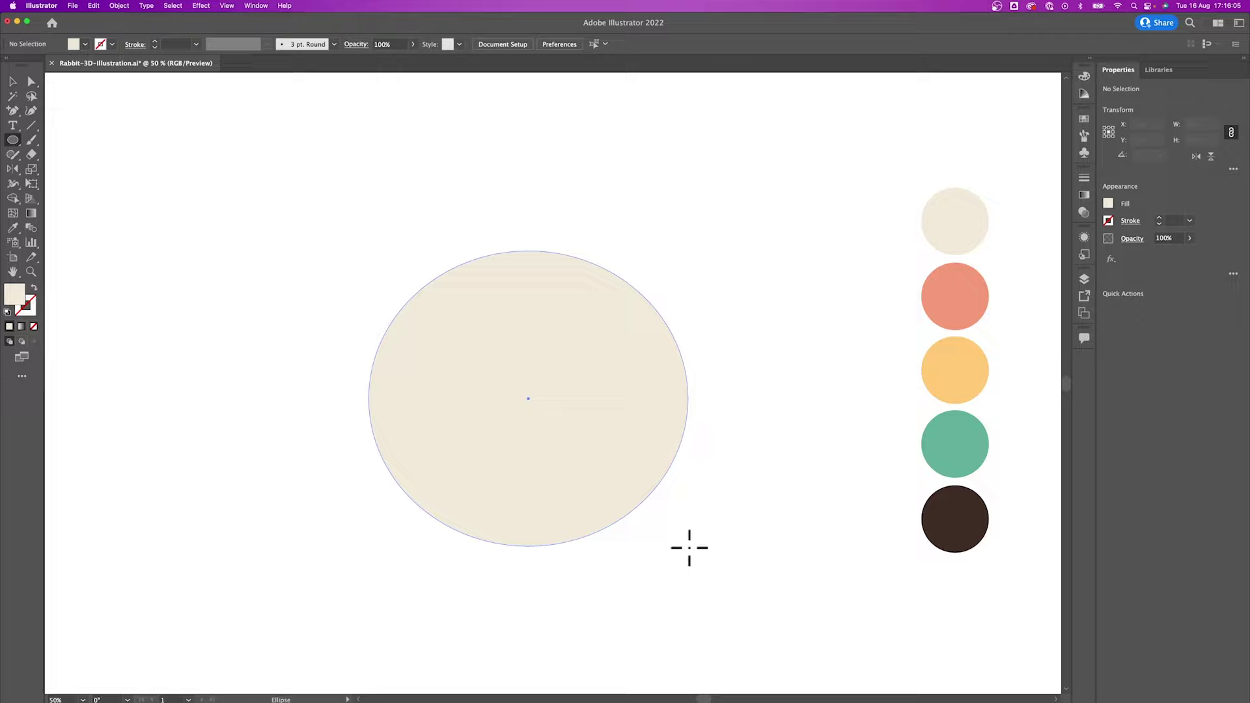
key("m")
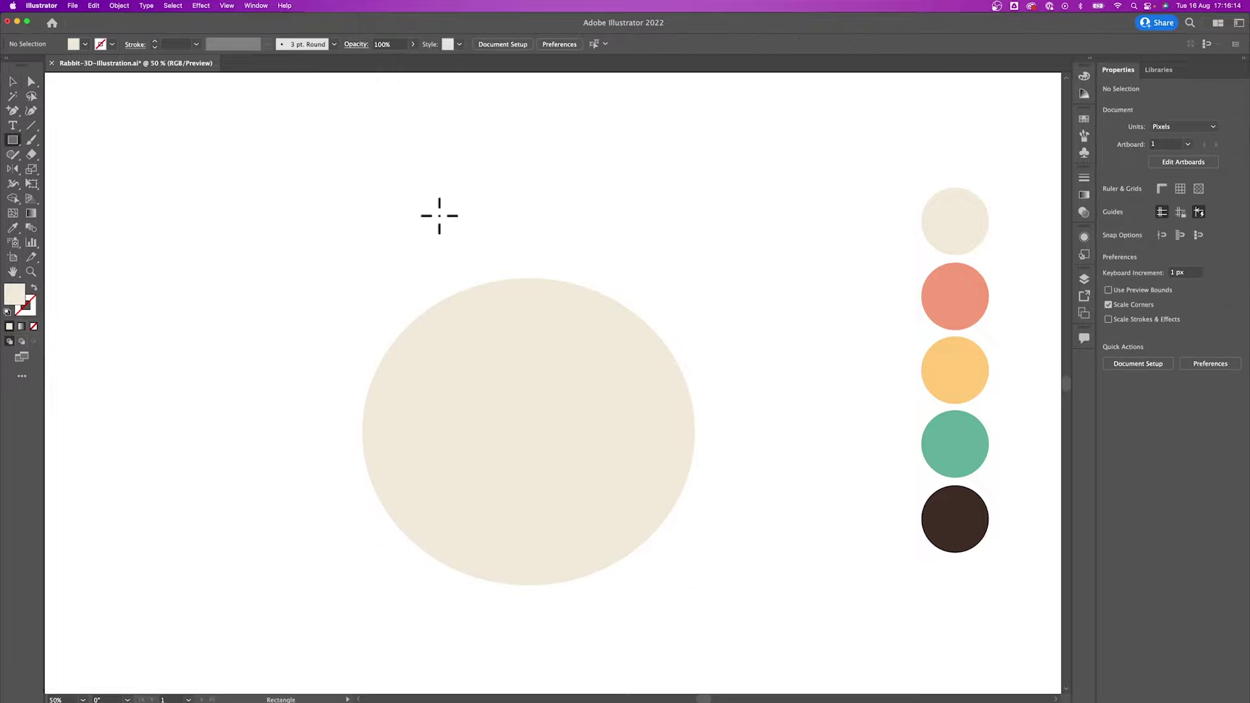
left_click_drag(392, 162, 503, 380)
Taper the rectangle by nudging its bottom corners inward.
key("a")
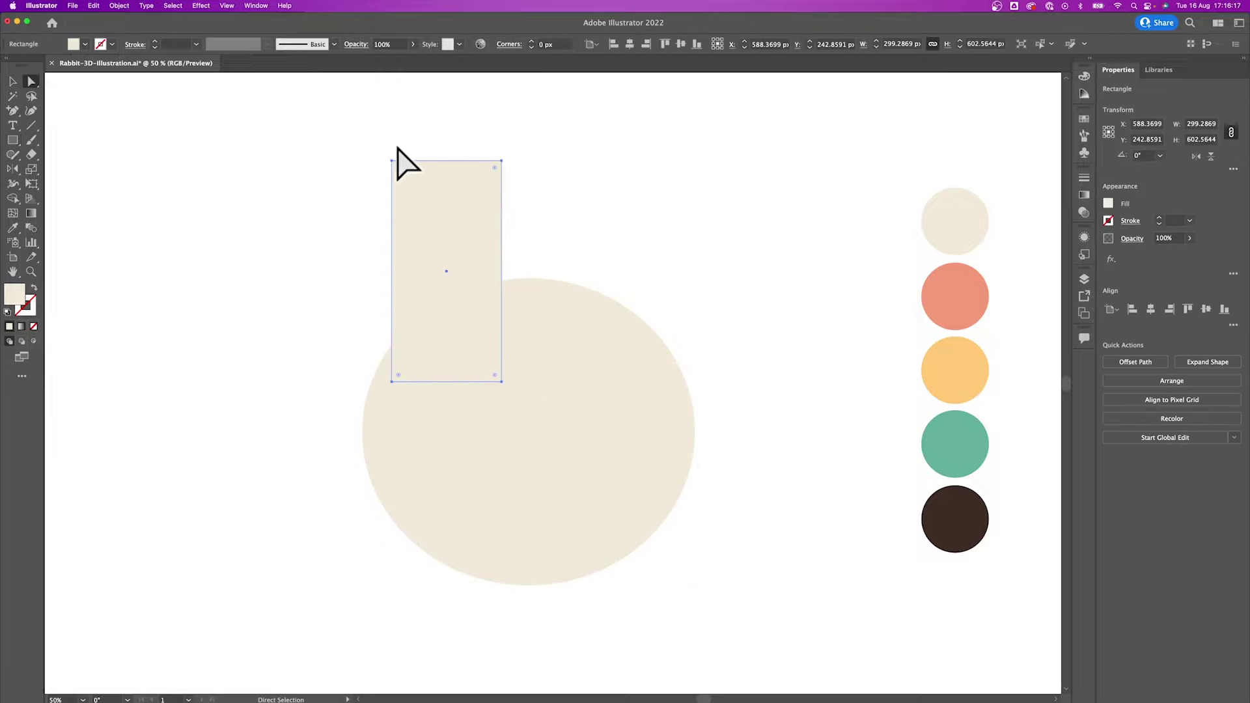
left_click_drag(392, 381, 394, 381)
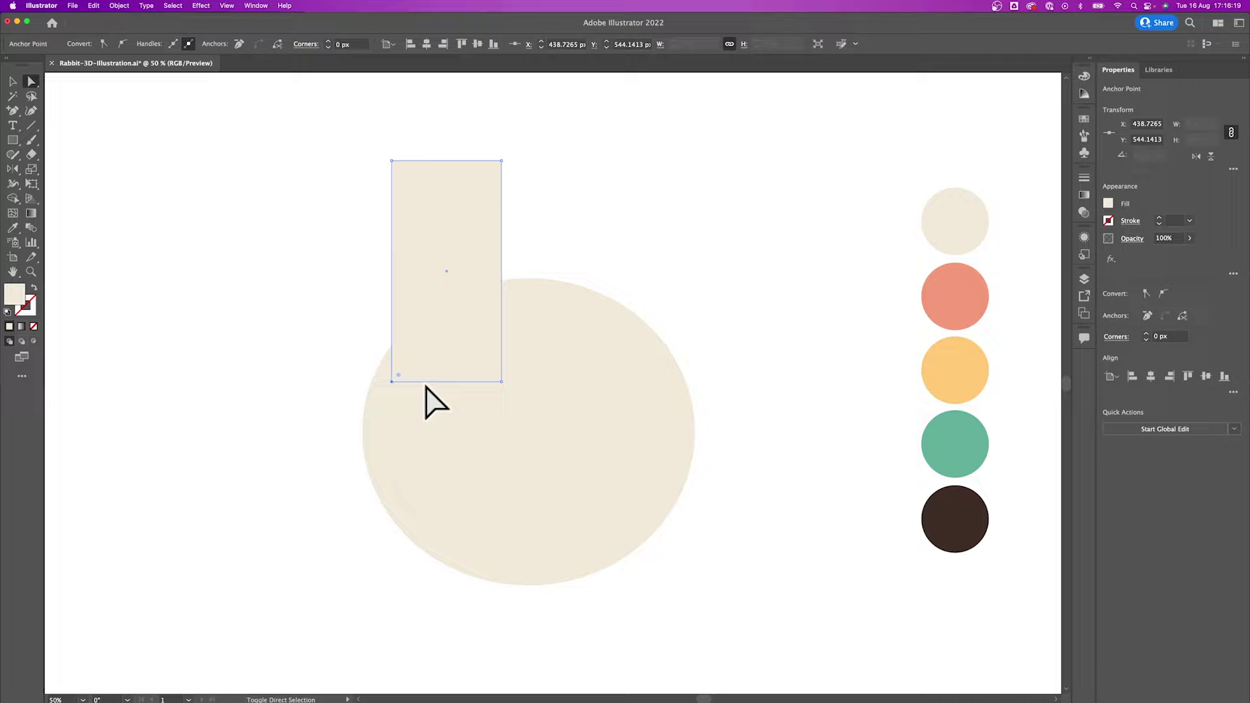
key("shift+Right")
key("shift+Right")
key("shift+Right")
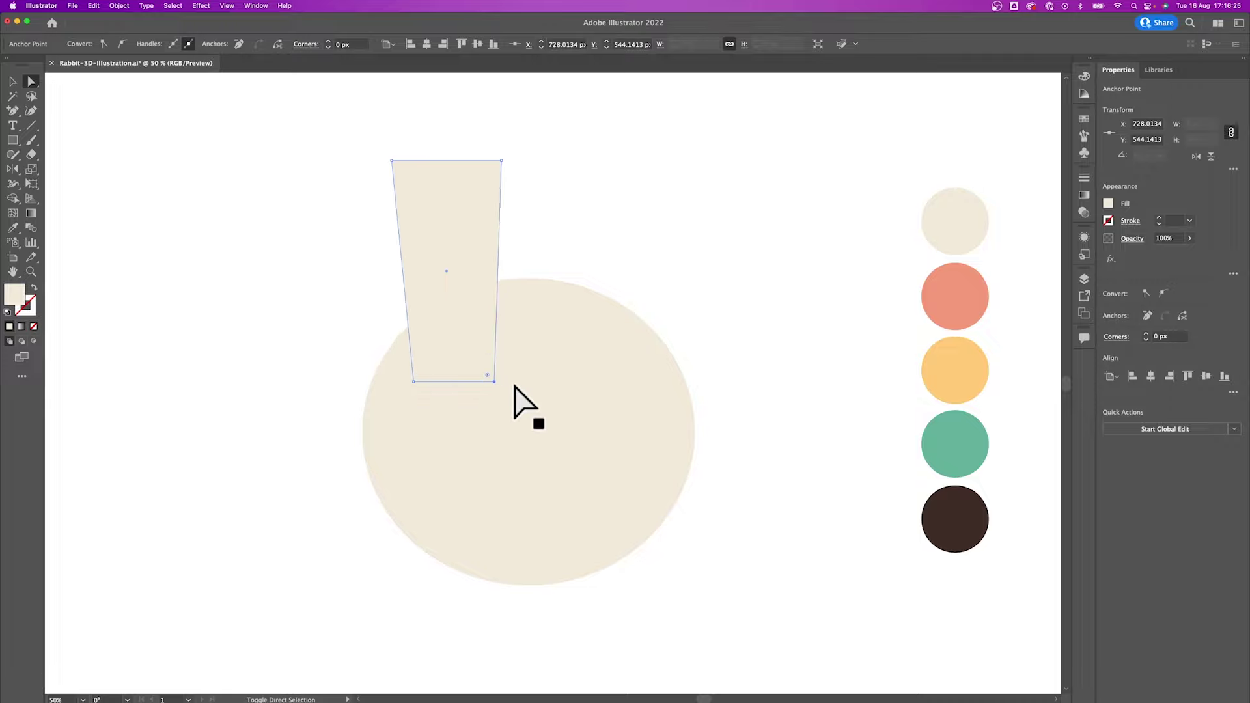
key("shift+Left")
key("shift+Left")
key("shift+Left")
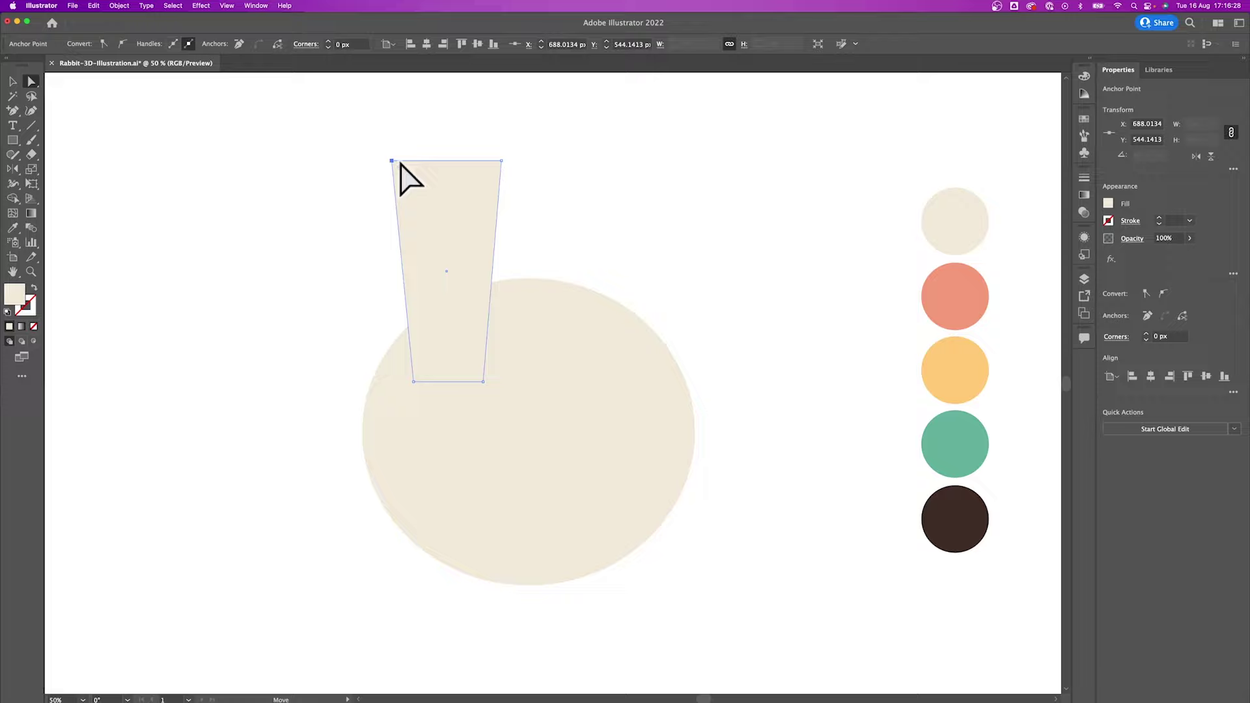
left_click(402, 165)
Fully round the ear's top corners, move it up-left, and stretch its bottom down.
key("v")
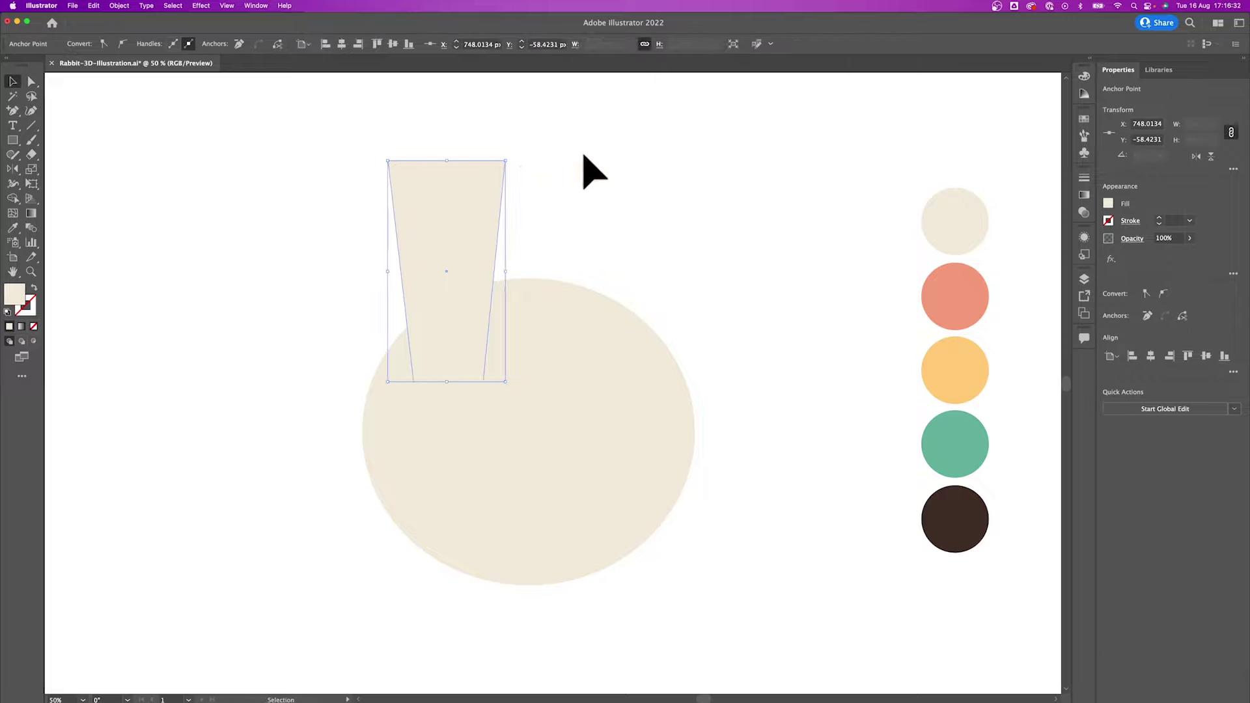
mouse_move(400, 184)
left_mouse_down()
mouse_move(503, 184)
mouse_move(543, 254)
left_mouse_up()
left_click_drag(480, 206, 400, 145)
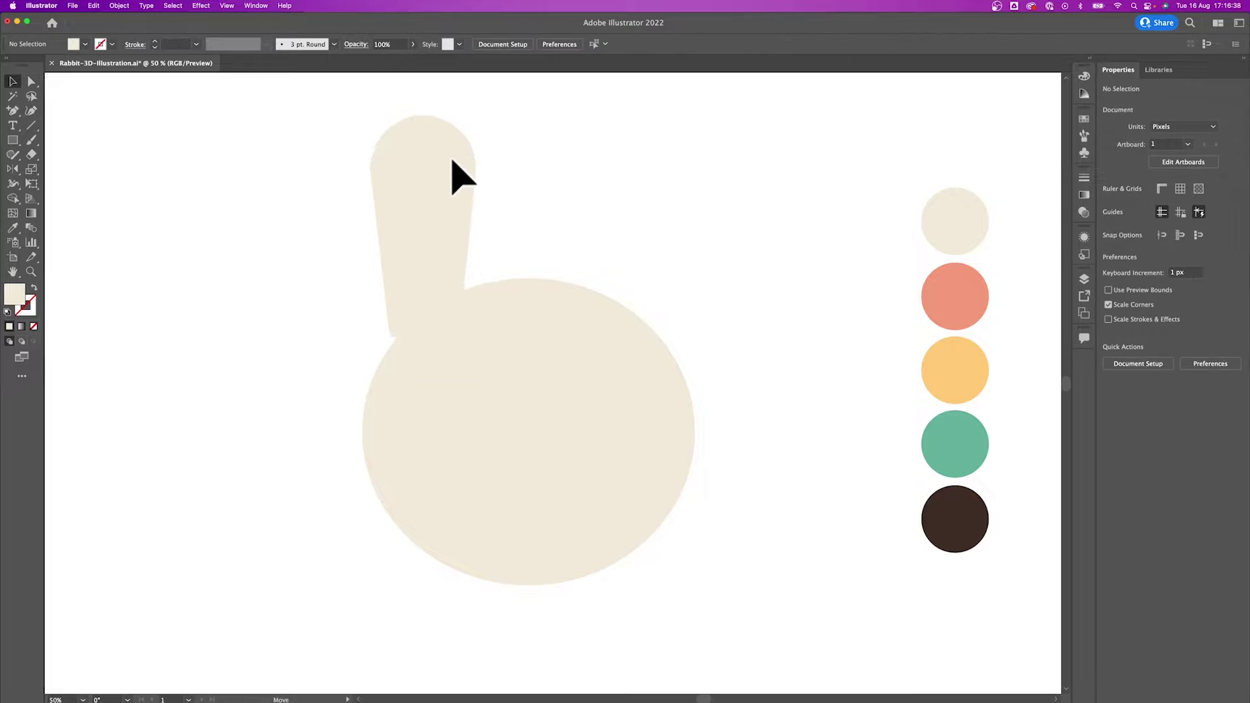
key("a")
mouse_move(335, 335)
left_mouse_down()
mouse_move(410, 335)
mouse_move(404, 381)
left_mouse_up()
key("v")
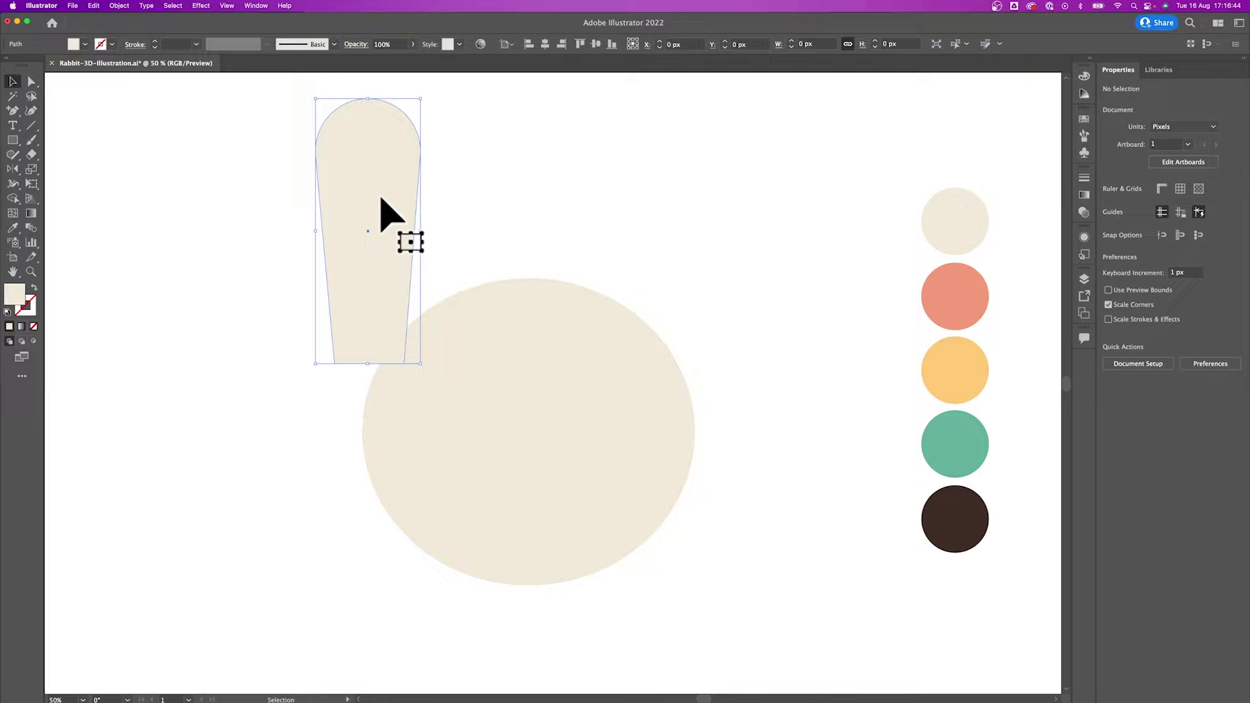
Paste a smaller copy of the ear in front and fill it salmon as the inner ear.
key("e")
left_click_drag(421, 109, 377, 146)
key("v")
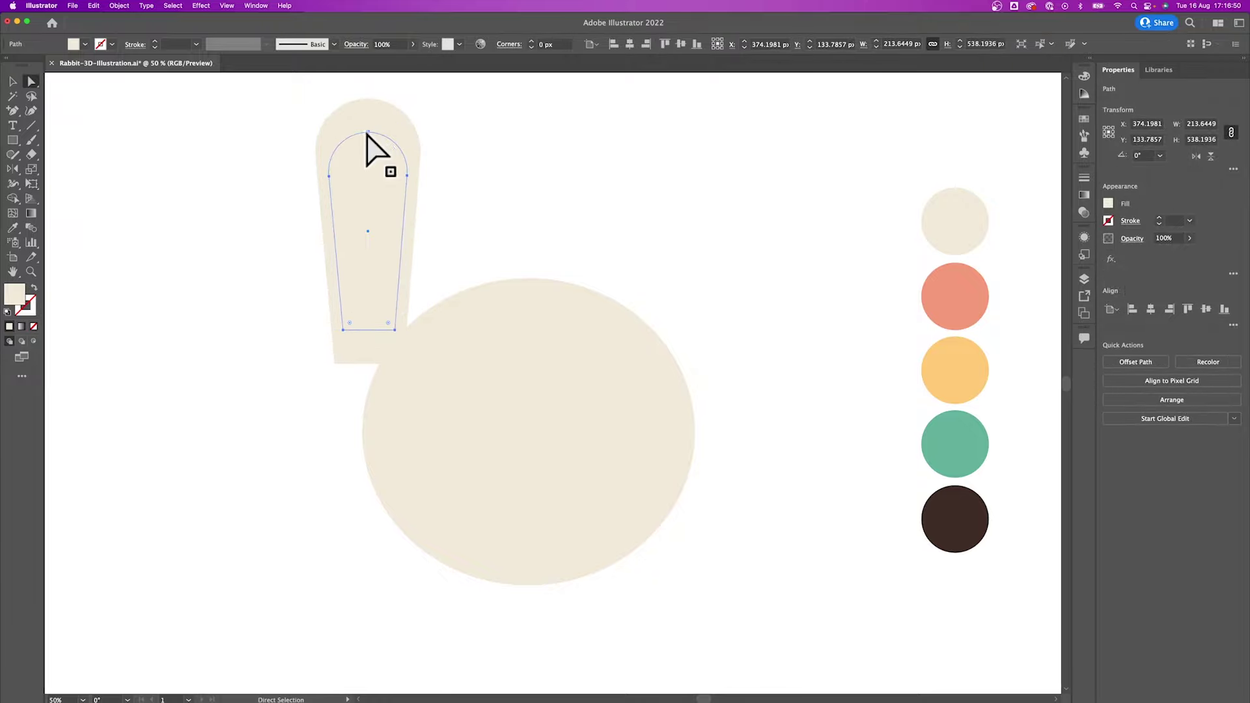
key("i")
left_click(938, 293)
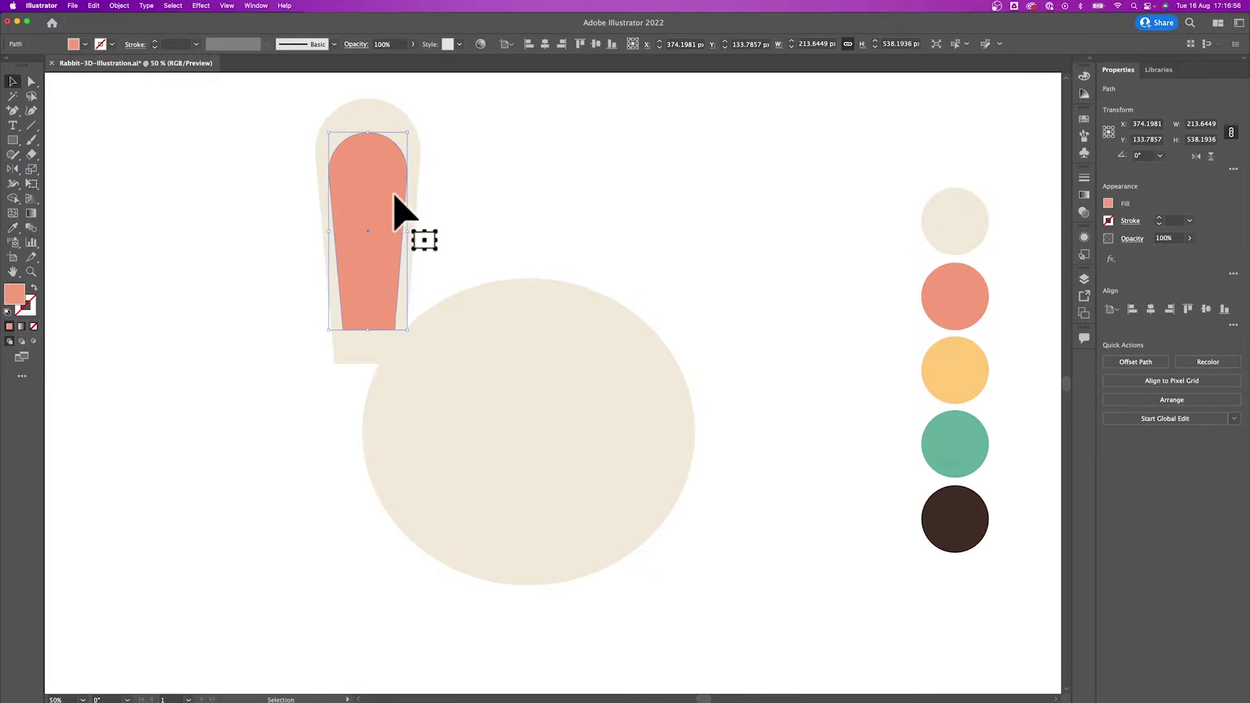
double_click(397, 209)
key("a")
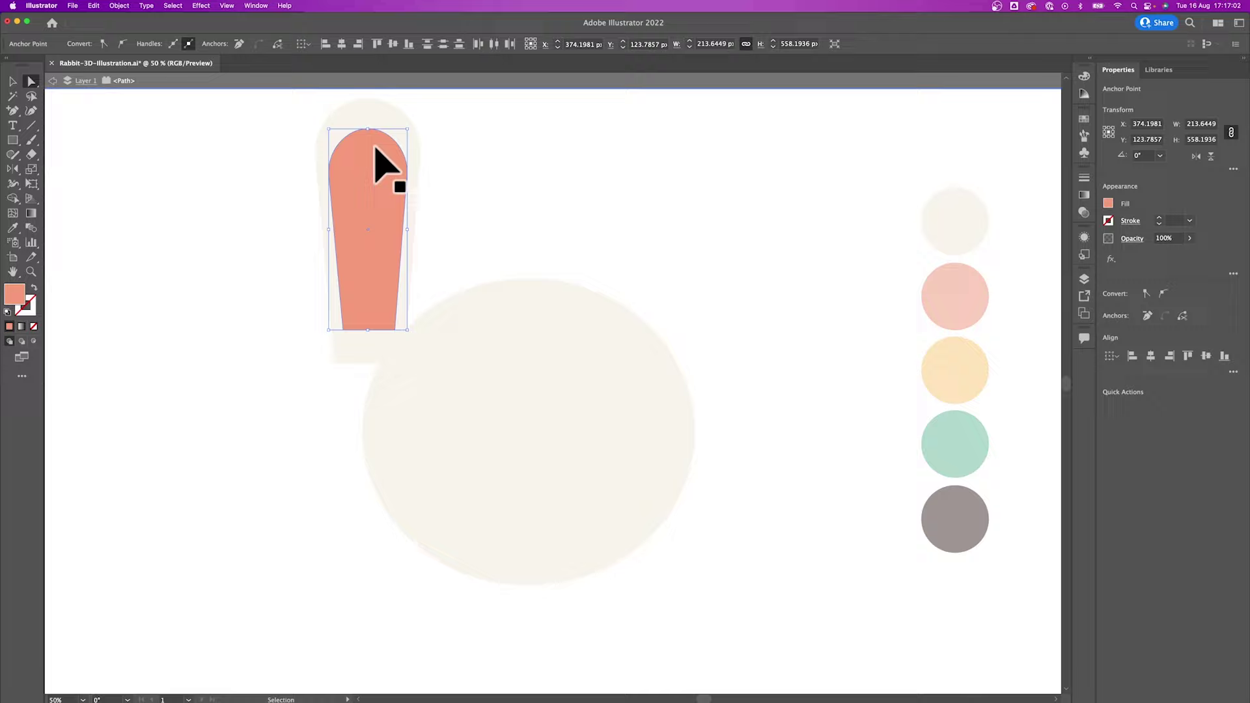
key("Escape")
key("ctrl+z")
Rescale the inner ear around its centre, undoing a stray resize.
key("e")
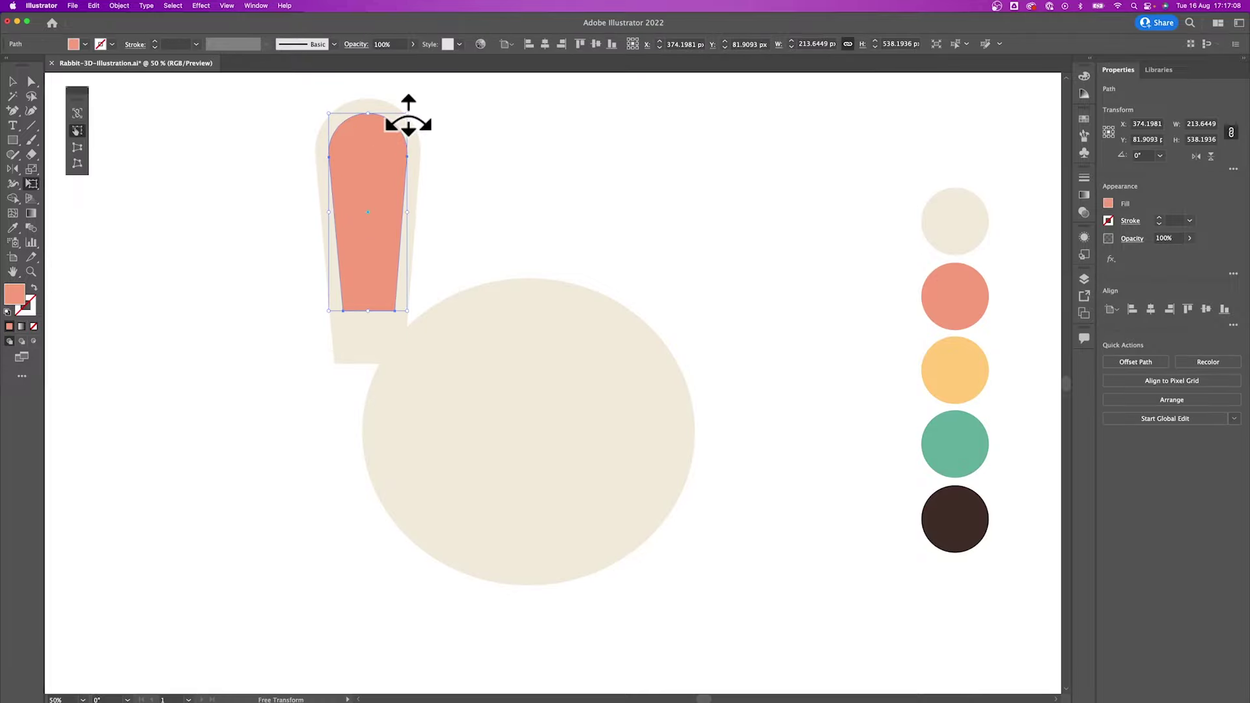
left_click_drag(408, 116, 403, 122)
key("a")
left_click(344, 304)
key("ctrl+z")
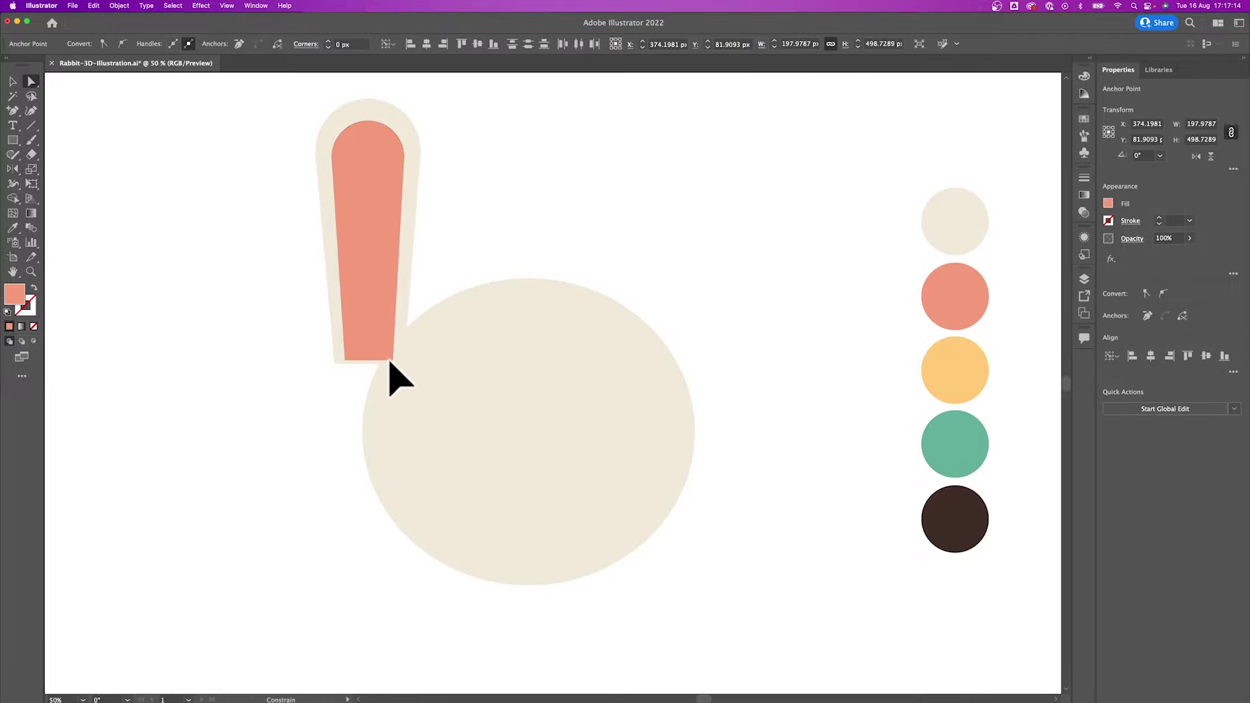
left_click(382, 149)
key("e")
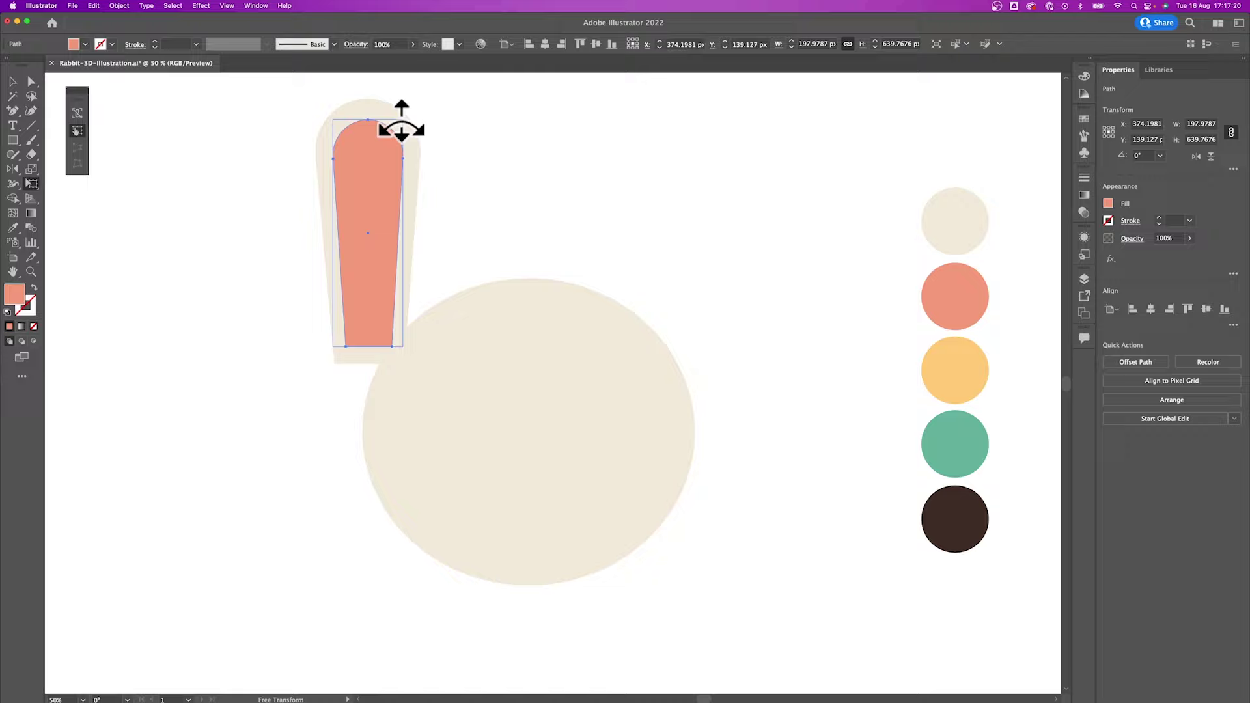
key("v")
Group the inner and outer ear, tilt it outward, and place a mirrored copy at upper right.
left_click(322, 182)
key("e")
left_click_drag(423, 98, 411, 237)
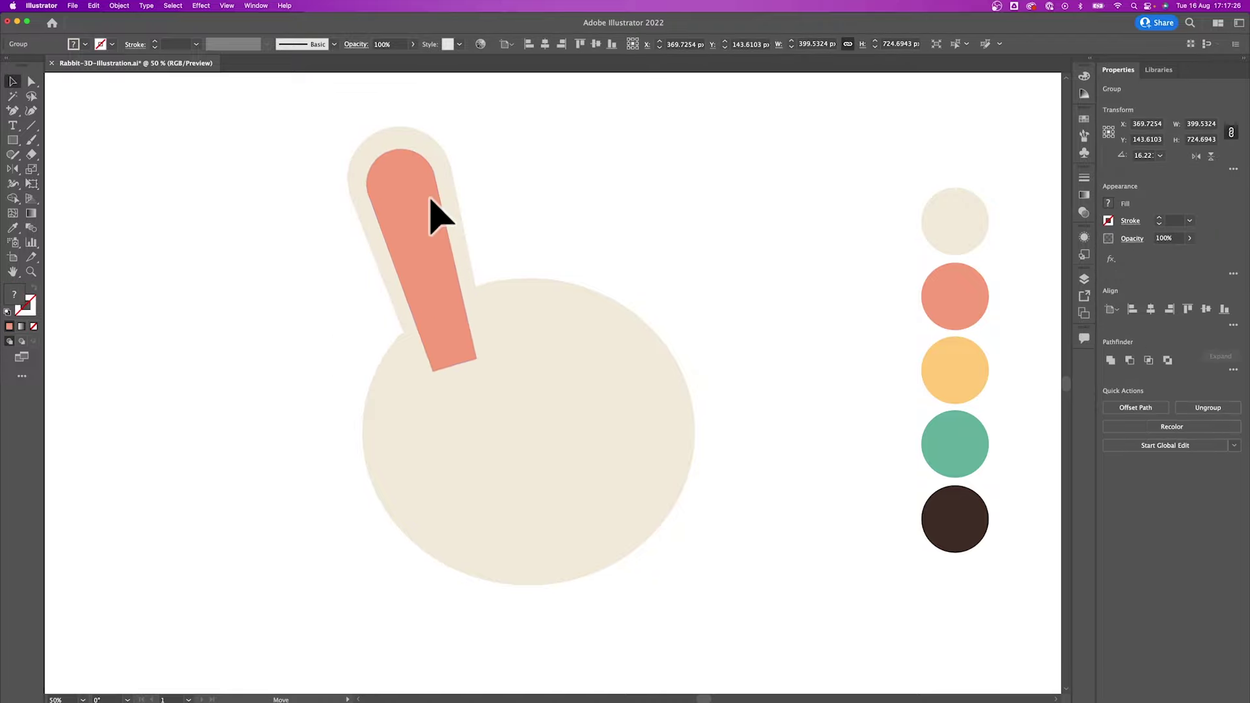
key("v")
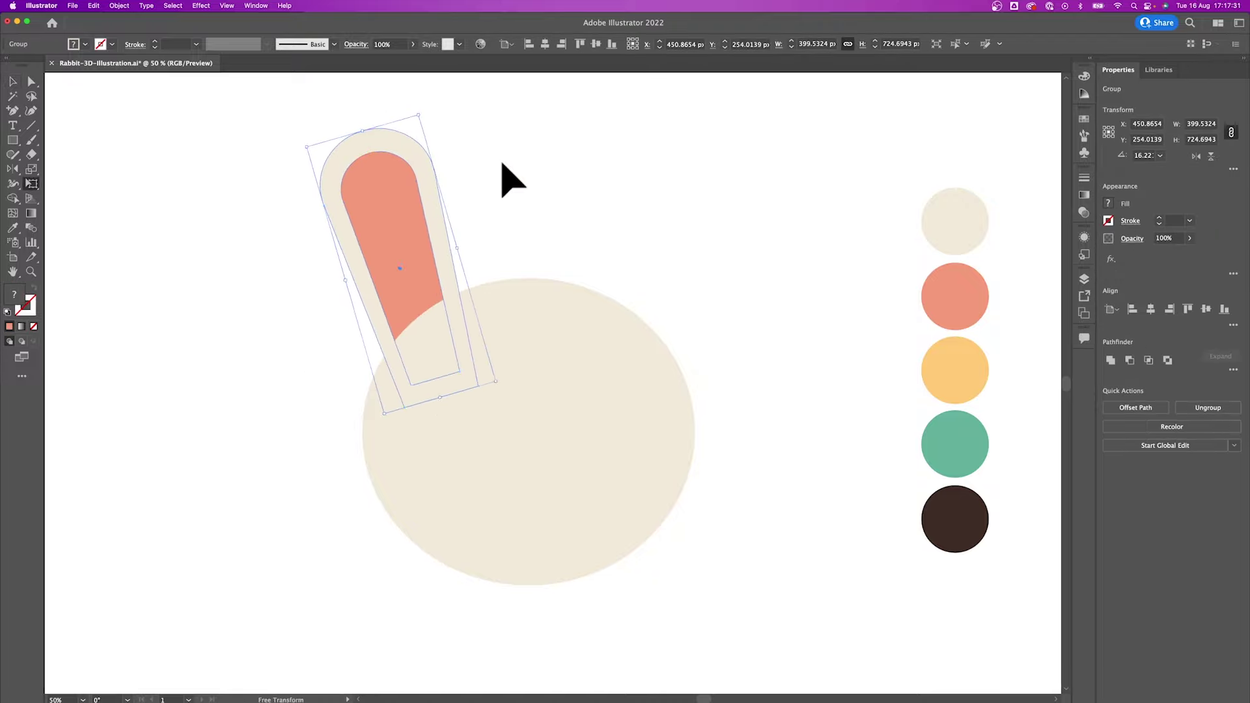
key("ctrl+c")
key("ctrl+f")
left_click(1198, 155)
mouse_move(445, 232)
left_mouse_down()
mouse_move(684, 236)
mouse_move(666, 238)
left_mouse_up()
left_click(825, 225)
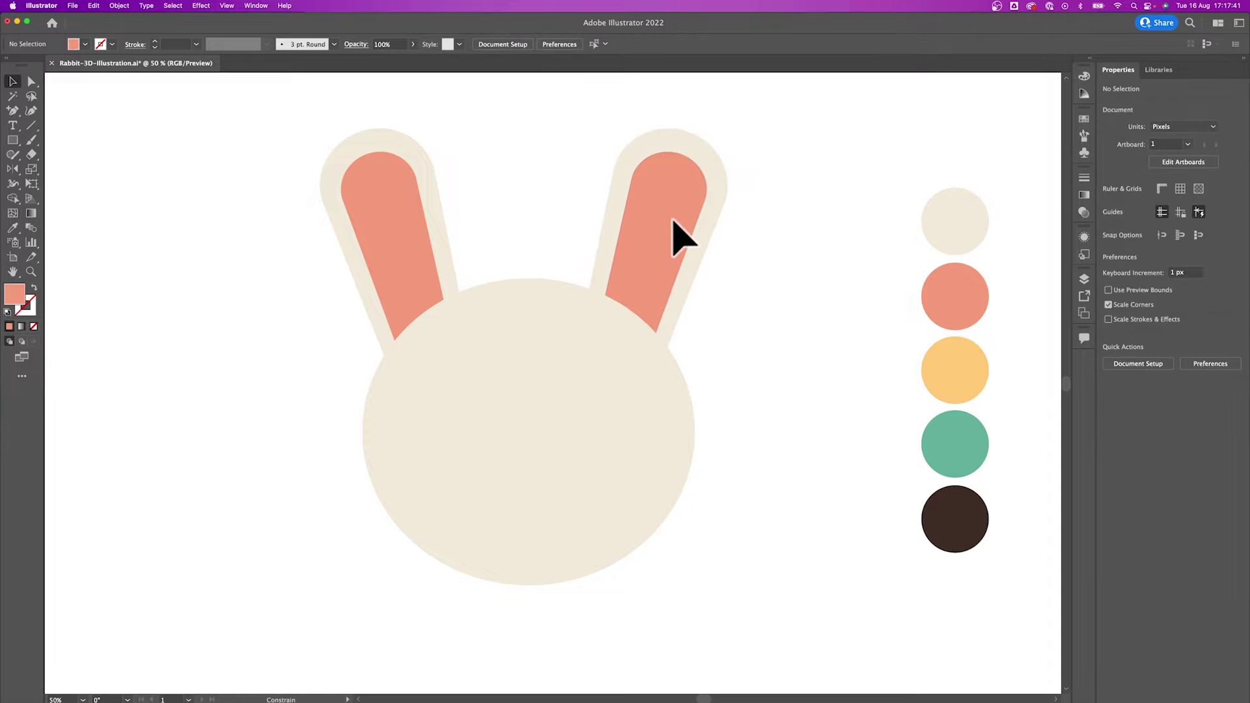
Scale the head ellipse wider and pull its bottom point up to flatten it.
left_click_drag(422, 245, 439, 245)
left_click(533, 584)
left_click_drag(532, 584, 532, 564)
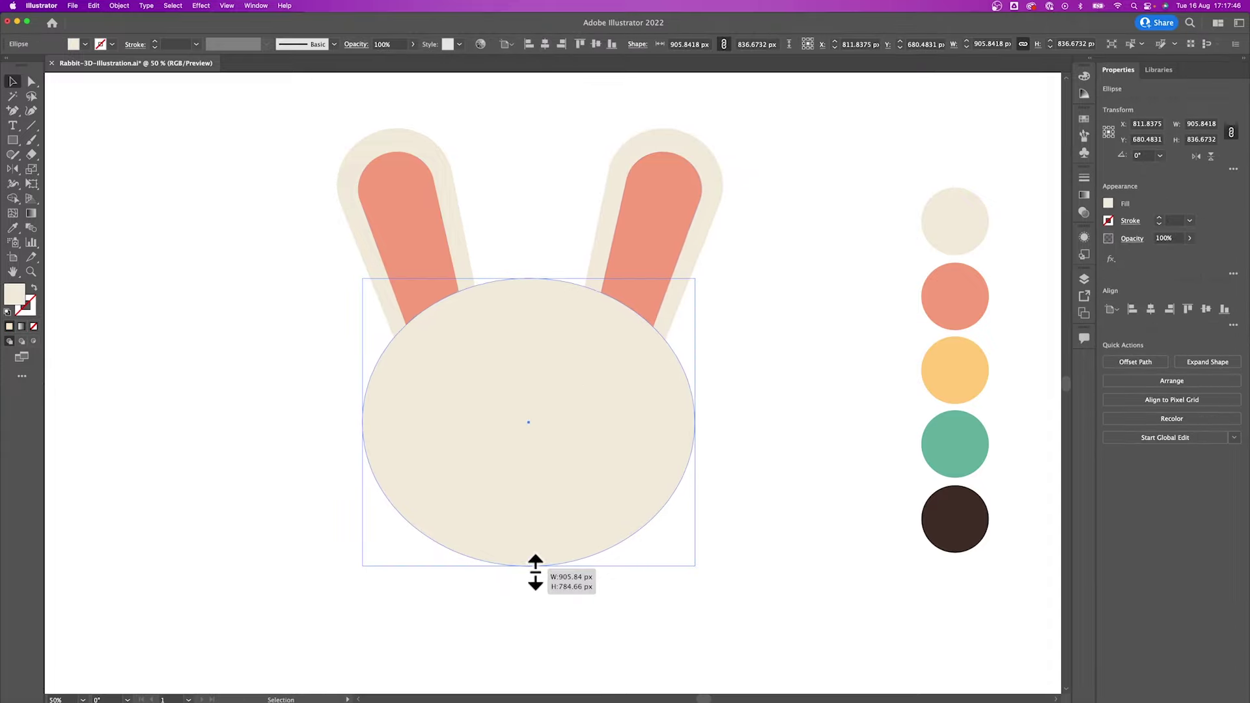
key("e")
left_click_drag(695, 282, 680, 295)
key("v")
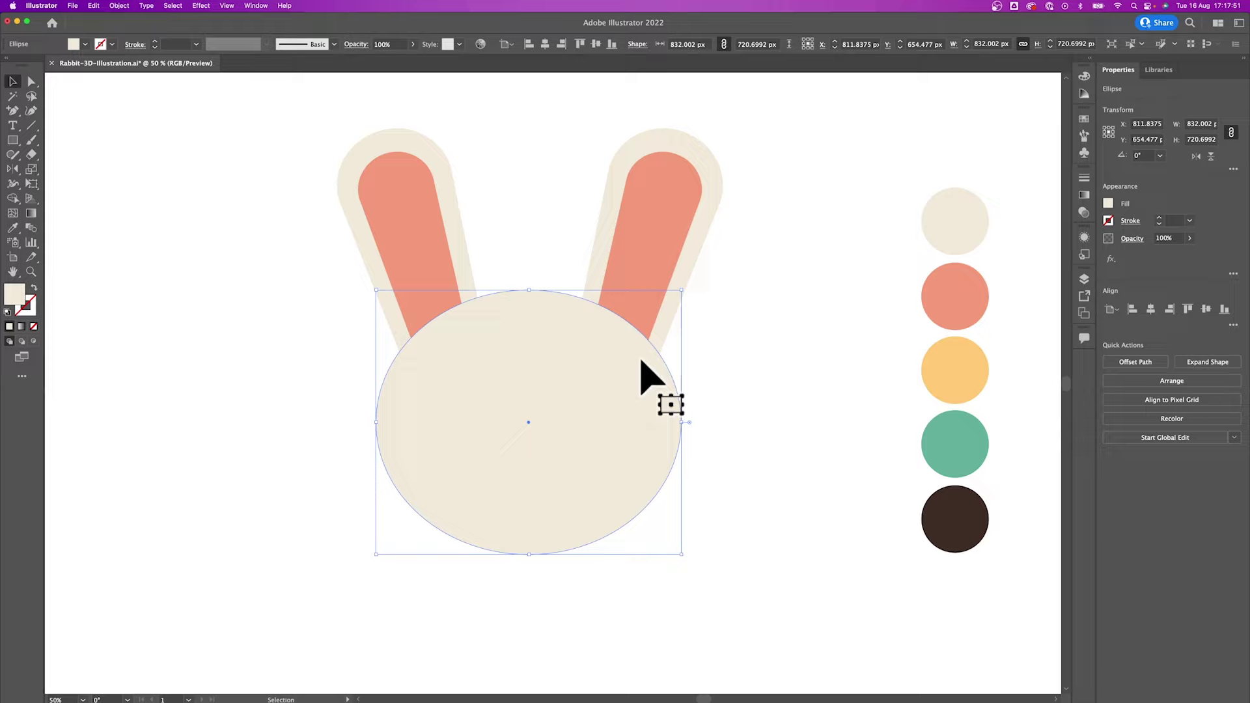
key("a")
left_click_drag(529, 549, 530, 534)
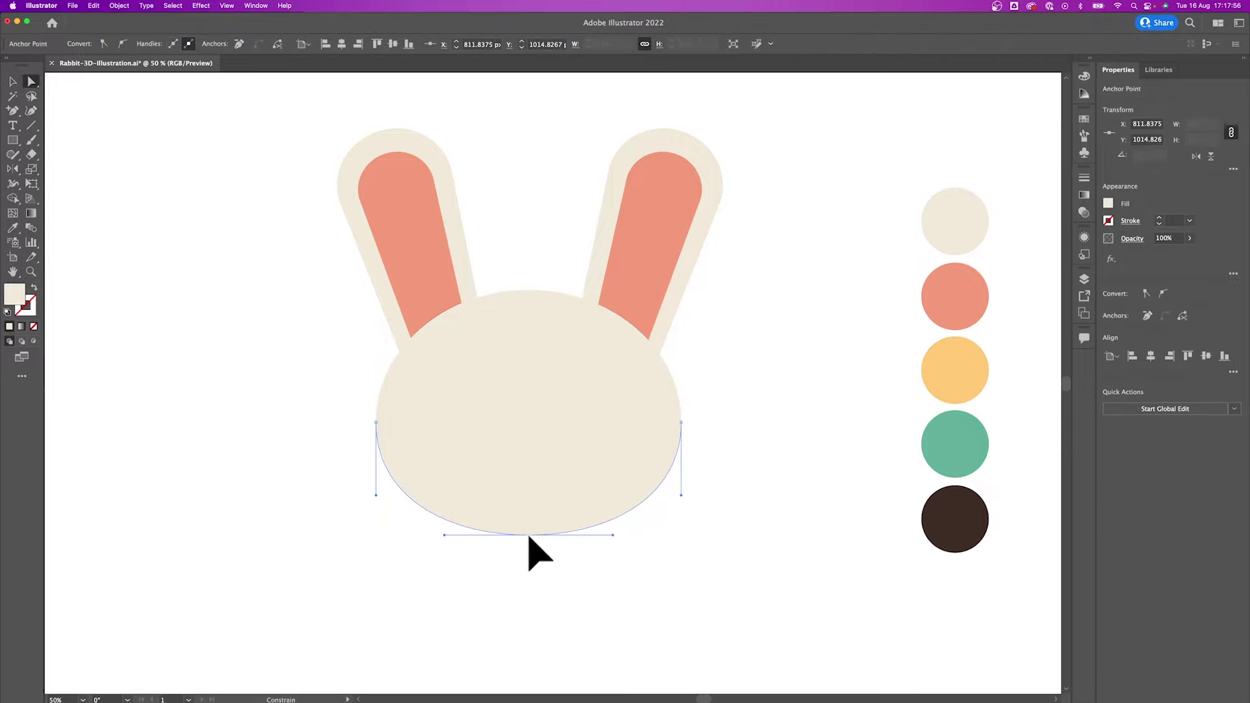
key("v")
left_click(684, 483)
Move both ears inward toward centre and lower them onto the head.
left_click_drag(390, 209, 401, 209)
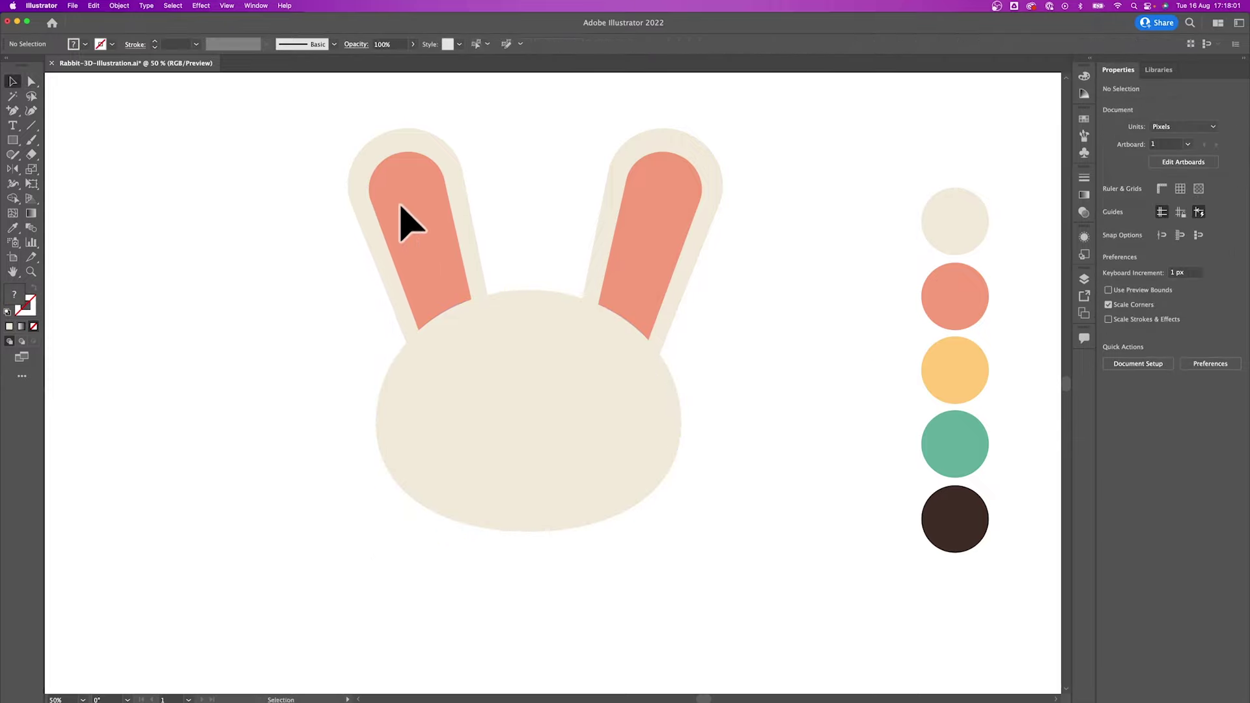
left_click_drag(613, 258, 597, 257)
left_click(463, 251, "shift")
left_click(746, 256)
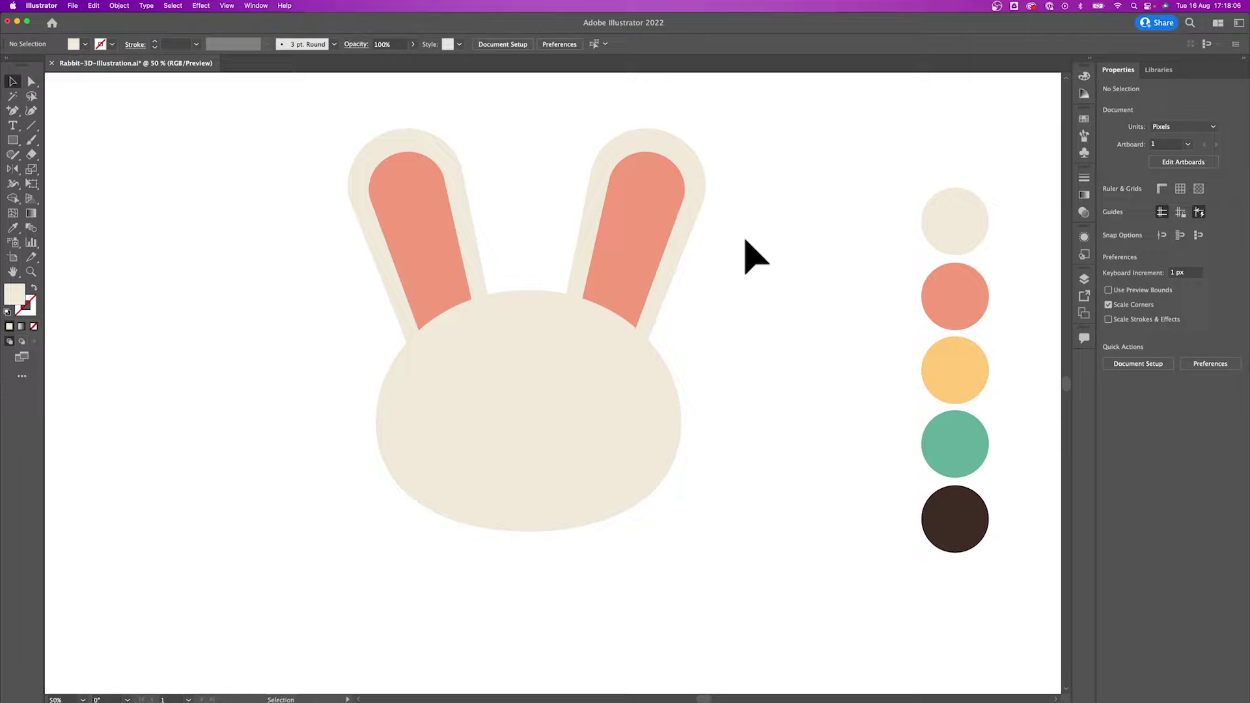
mouse_move(313, 217)
left_mouse_down()
mouse_move(647, 265)
mouse_move(647, 279)
left_mouse_up()
left_click(768, 358)
key("l")
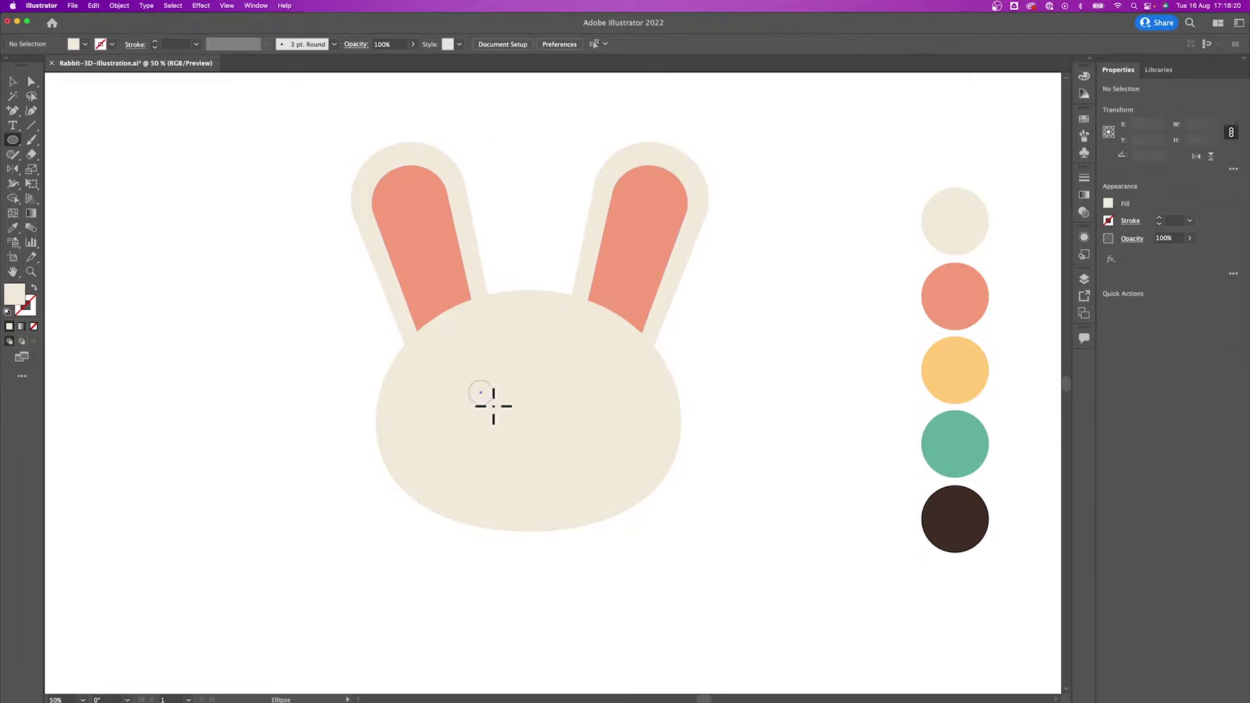
Draw a small dark brown left eye and copy it to the right as the second eye.
left_click_drag(470, 381, 493, 405)
key("i")
left_click(955, 562)
key("v")
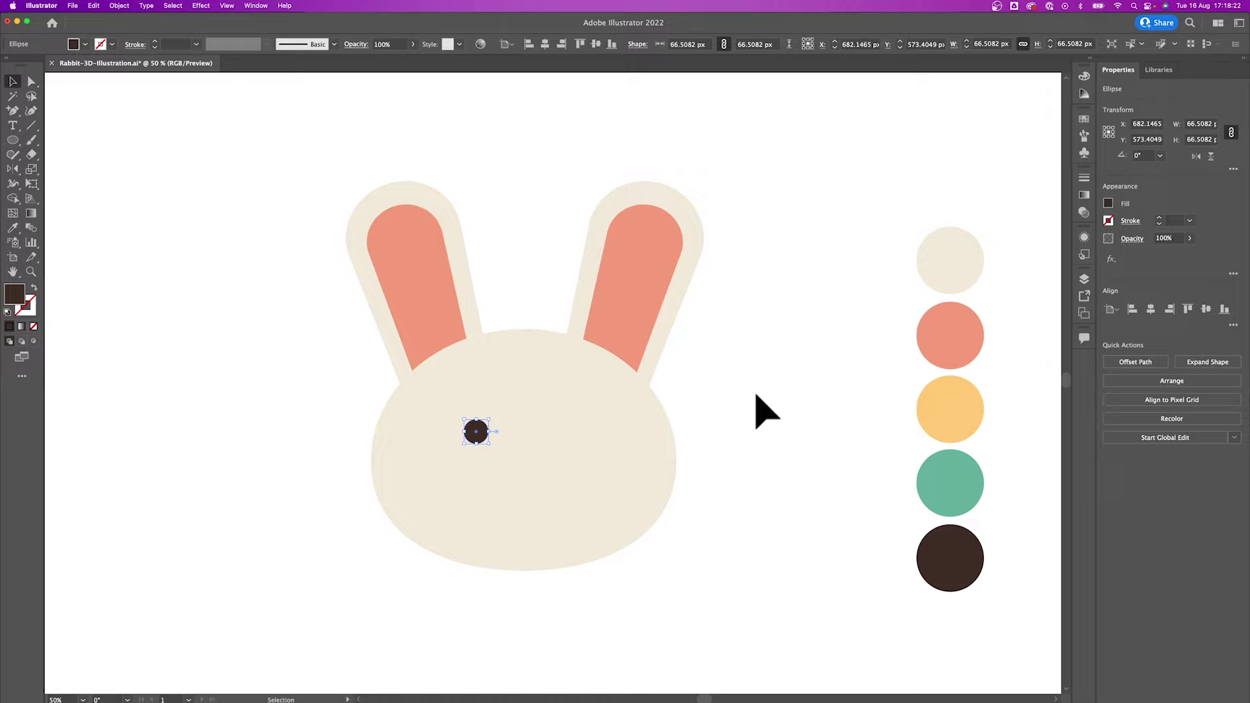
left_click(762, 410)
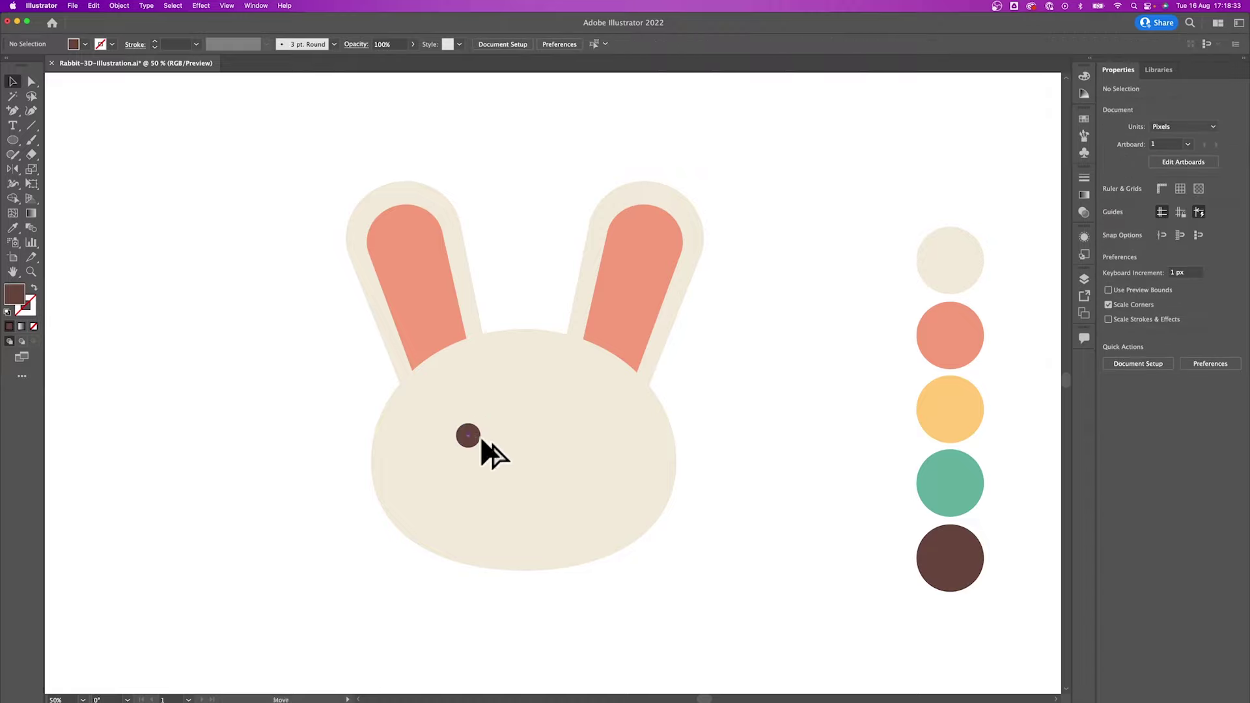
left_click_drag(482, 438, 580, 439)
Draw a polygon triangle nose between the eyes and make it shorter.
left_click(679, 440)
left_click_drag(13, 140, 68, 199)
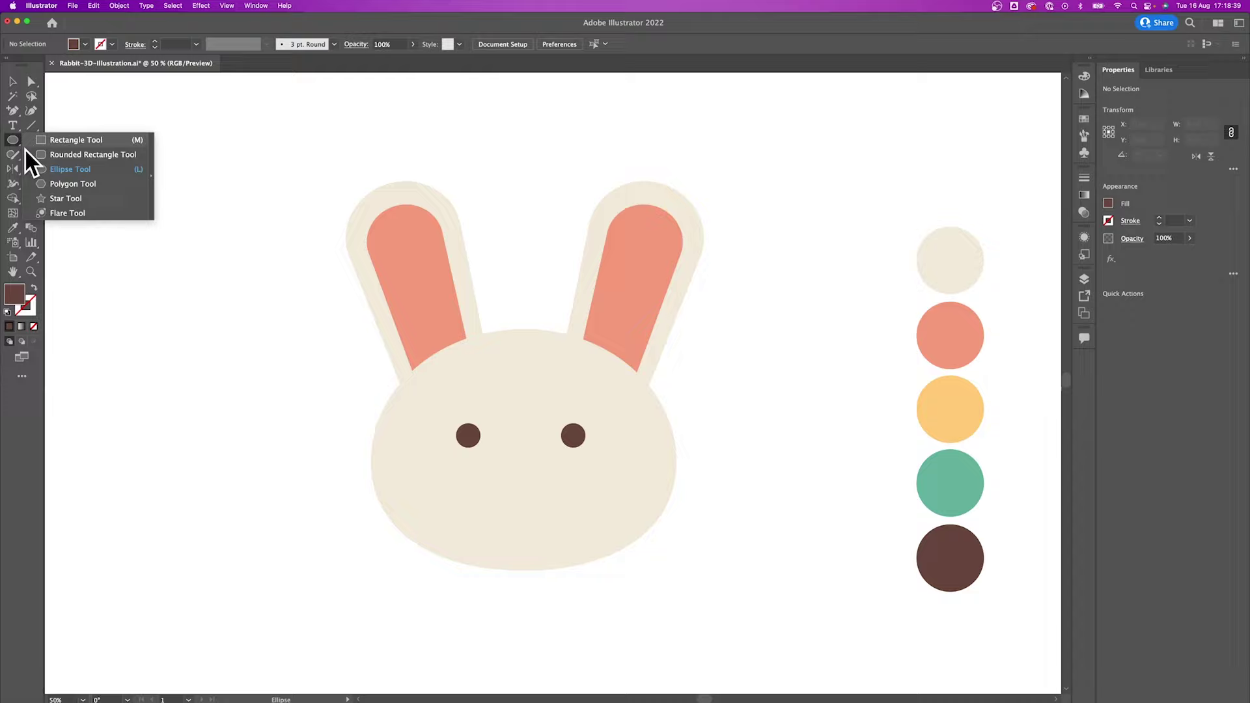
left_click(68, 189)
mouse_move(508, 432)
left_mouse_down()
mouse_move(534, 441)
mouse_move(468, 469)
left_mouse_up()
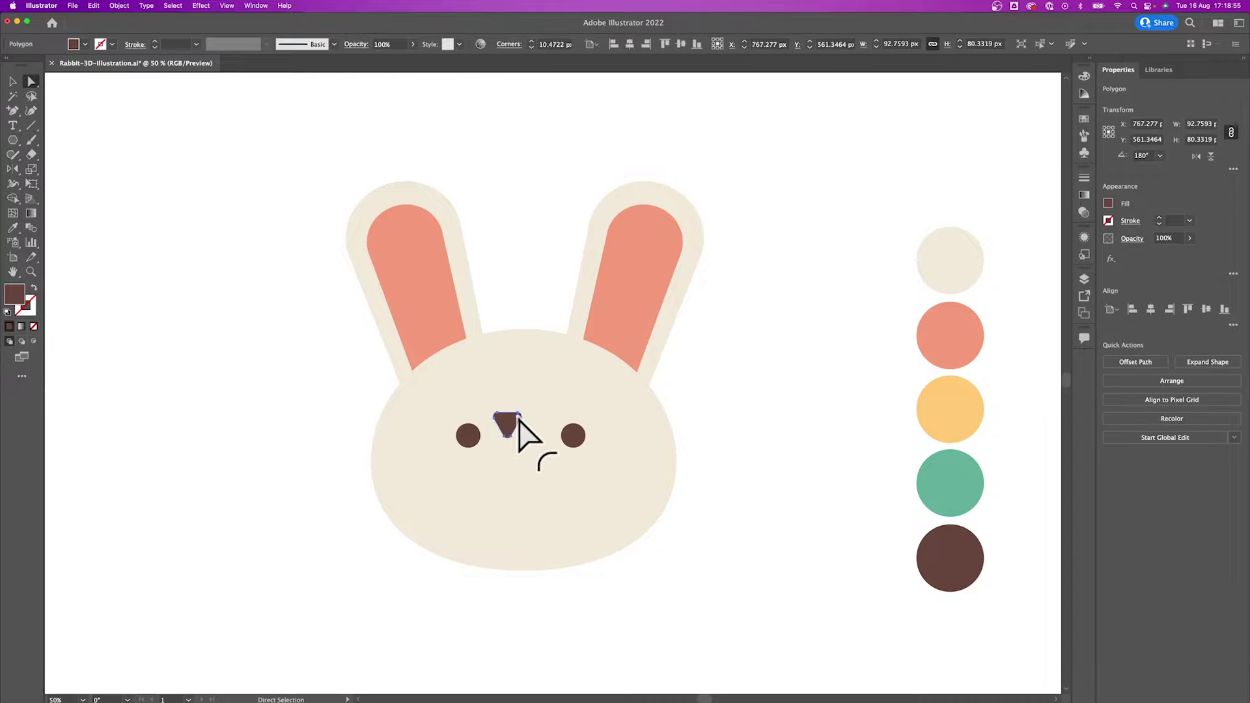
key("v")
left_click_drag(518, 430, 533, 450)
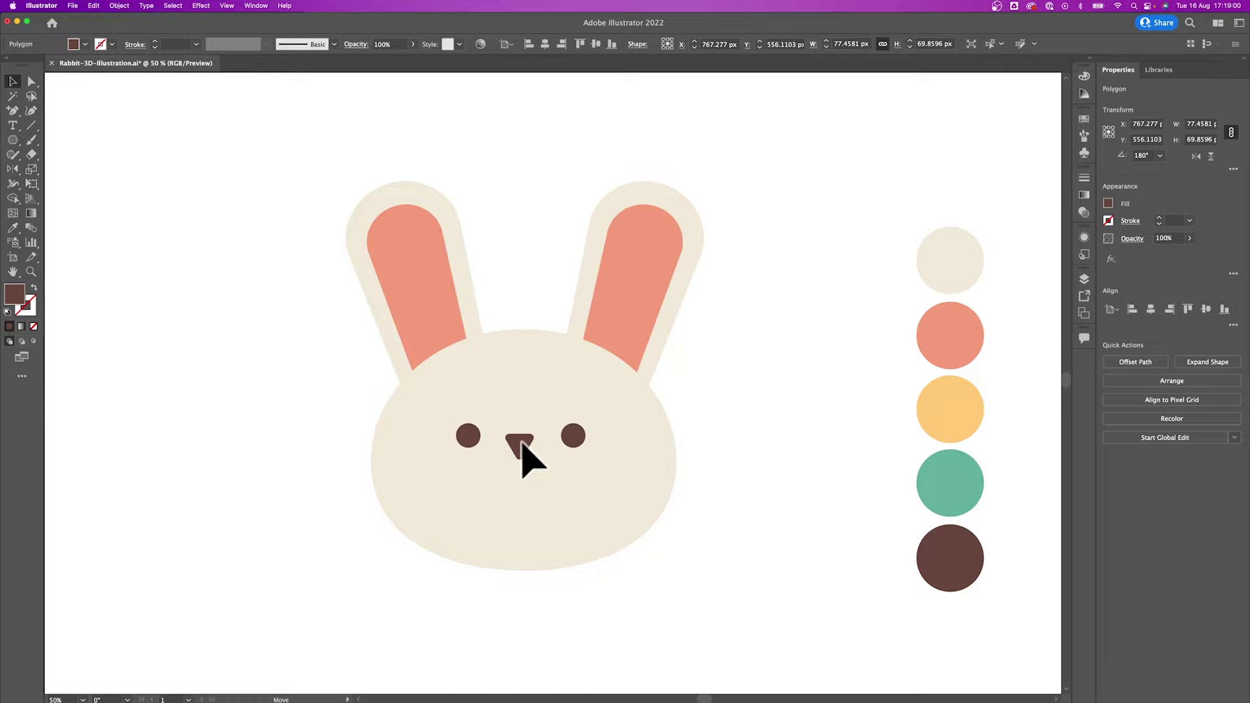
left_click(798, 446)
key("m")
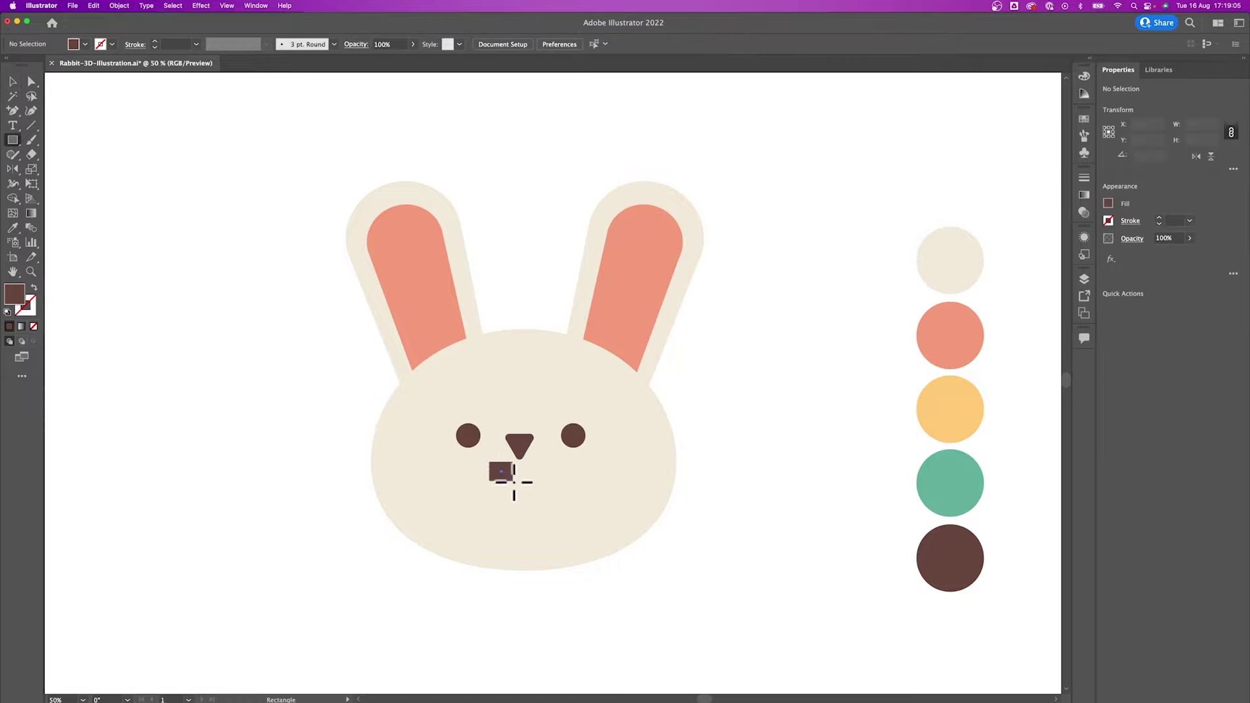
key("v")
left_click(520, 442)
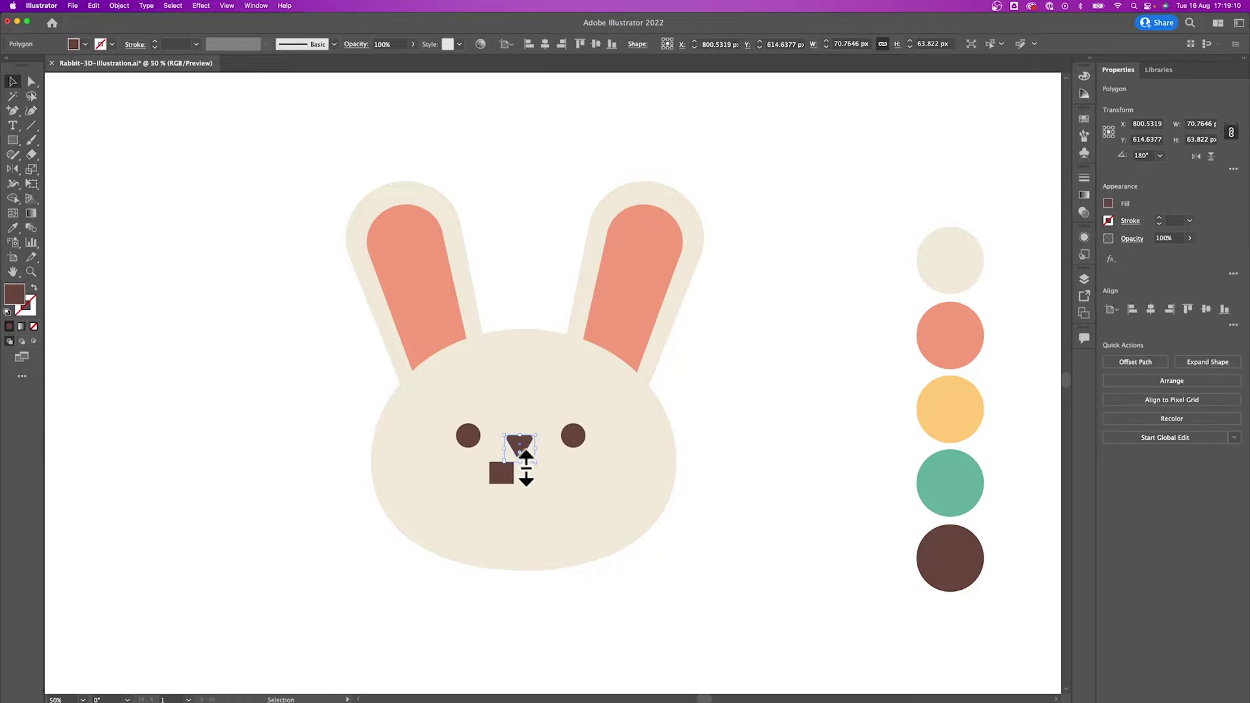
left_click_drag(525, 467, 525, 459)
Turn the rectangle below the nose into a stroked U shape by deleting its top edge.
left_click(503, 475)
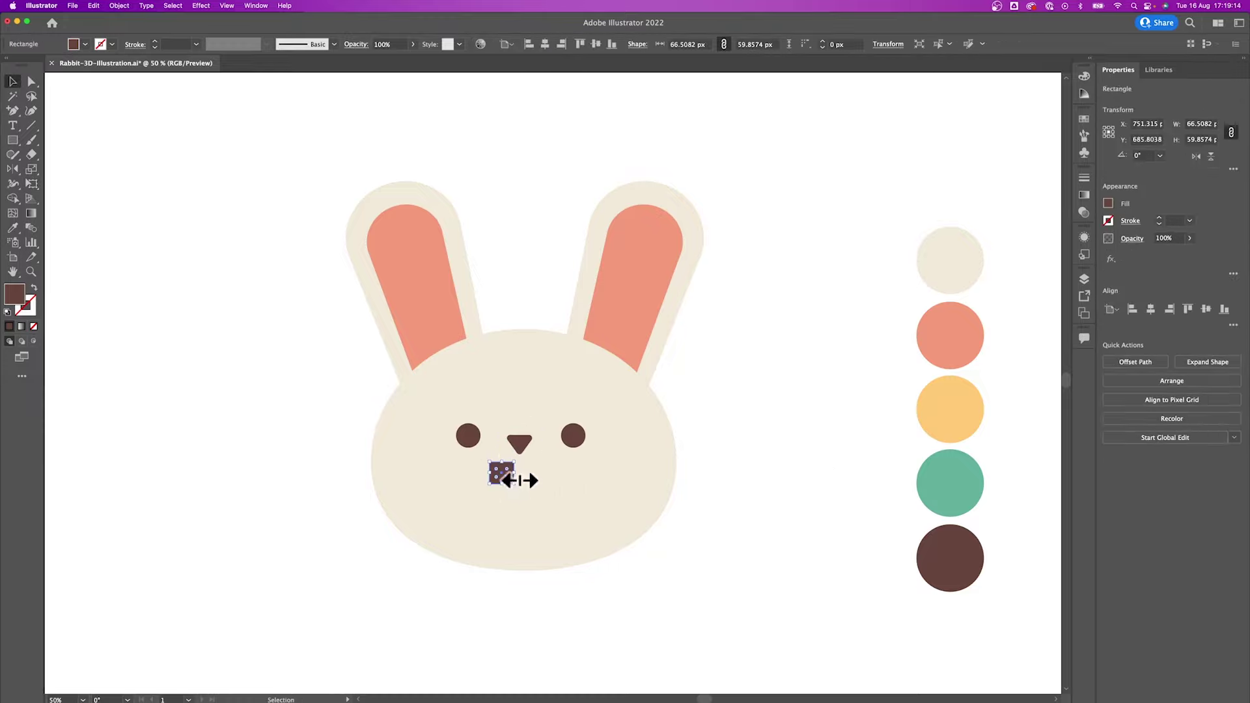
left_click(34, 287)
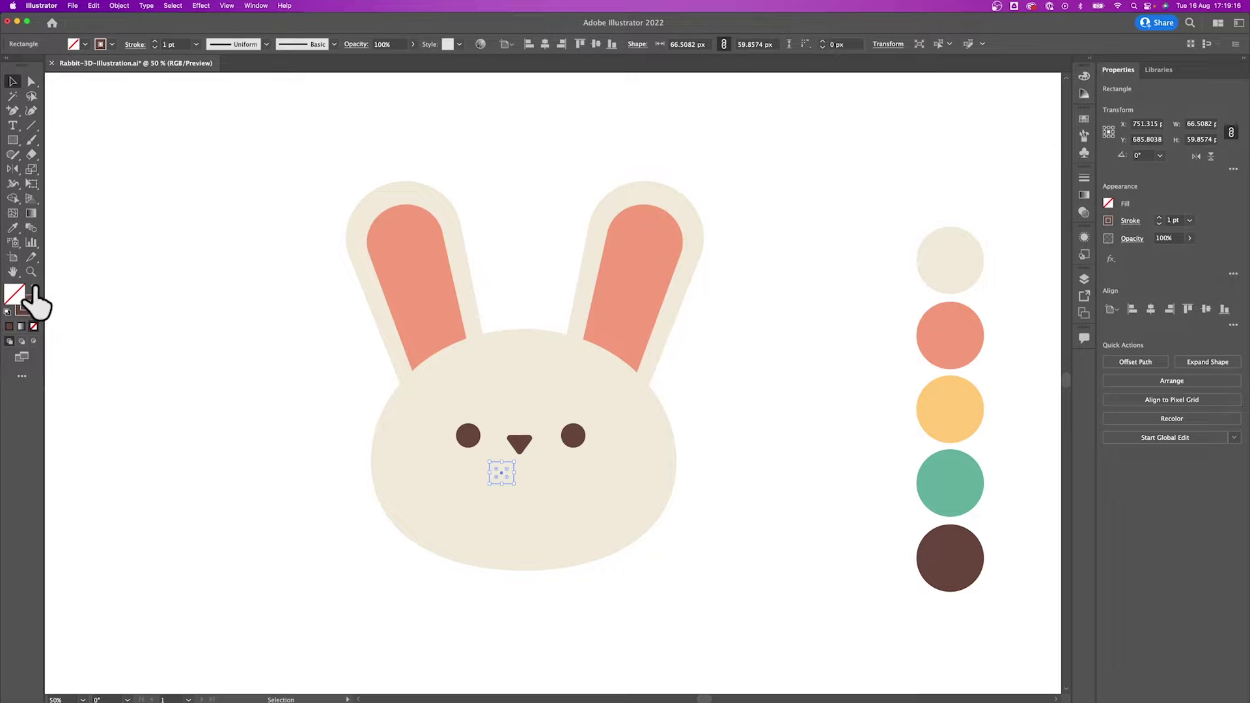
left_click(1130, 217)
left_click(684, 446)
key("a")
left_click(501, 476)
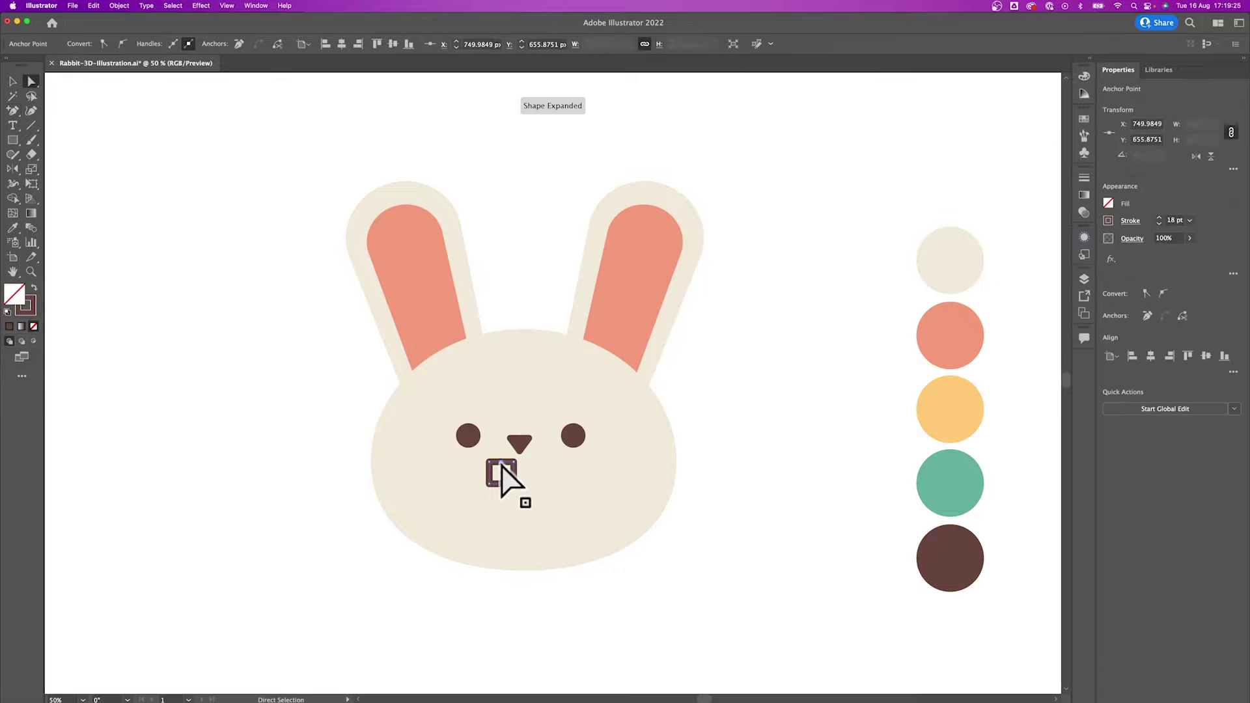
key("Delete")
key("v")
left_click(633, 493)
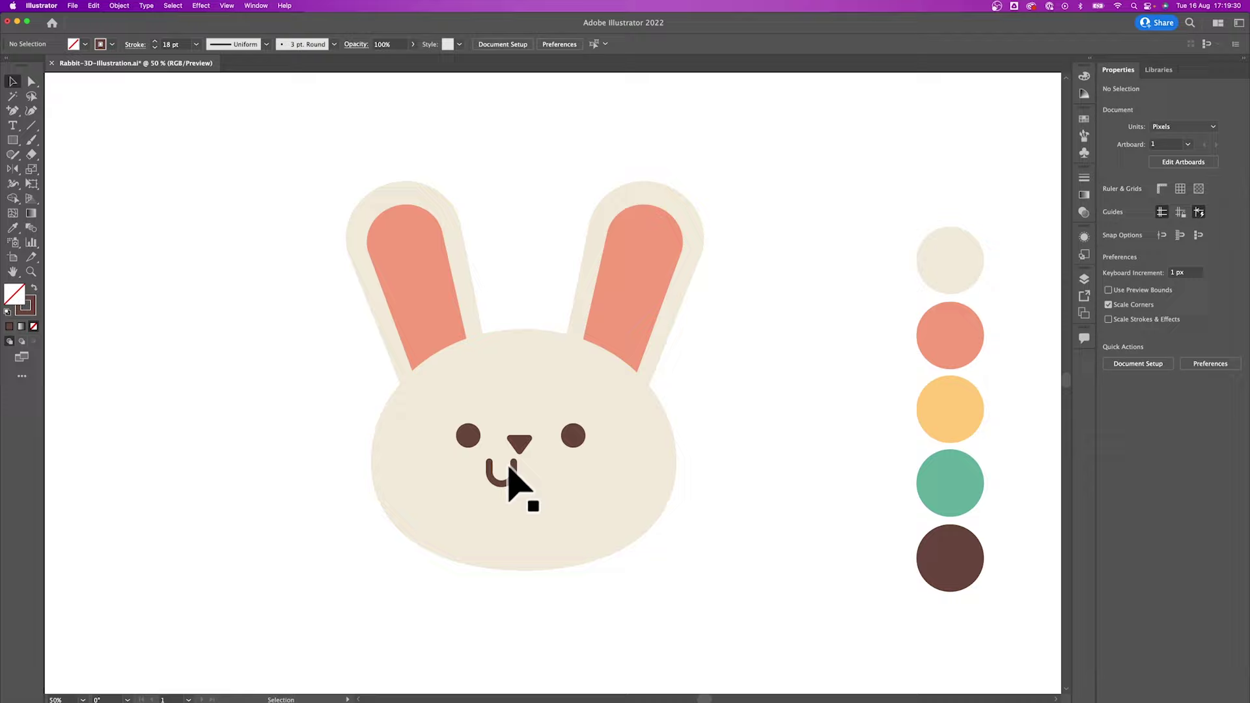
left_click(508, 465)
key("e")
key("v")
left_click(580, 464)
Join the mouth stroke up to the nose with the Pen and place a mirrored copy right.
left_click(518, 469)
key("p")
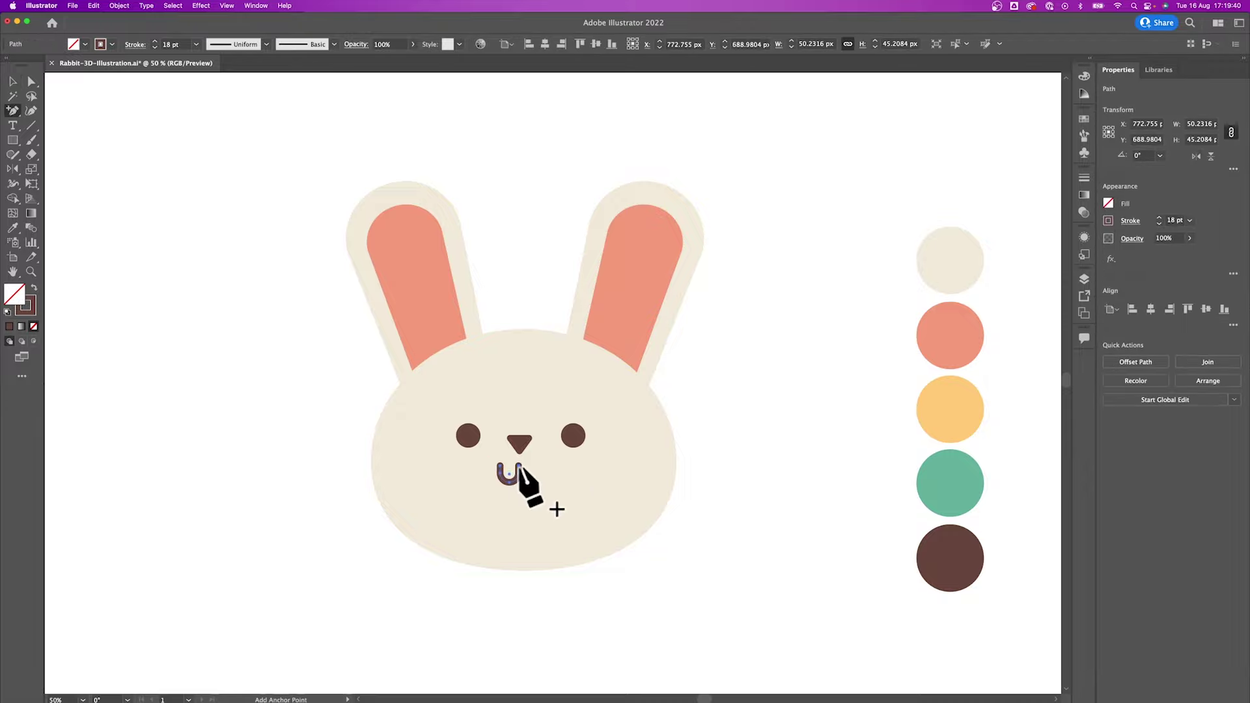
left_click(519, 467)
left_click(518, 450)
key("v")
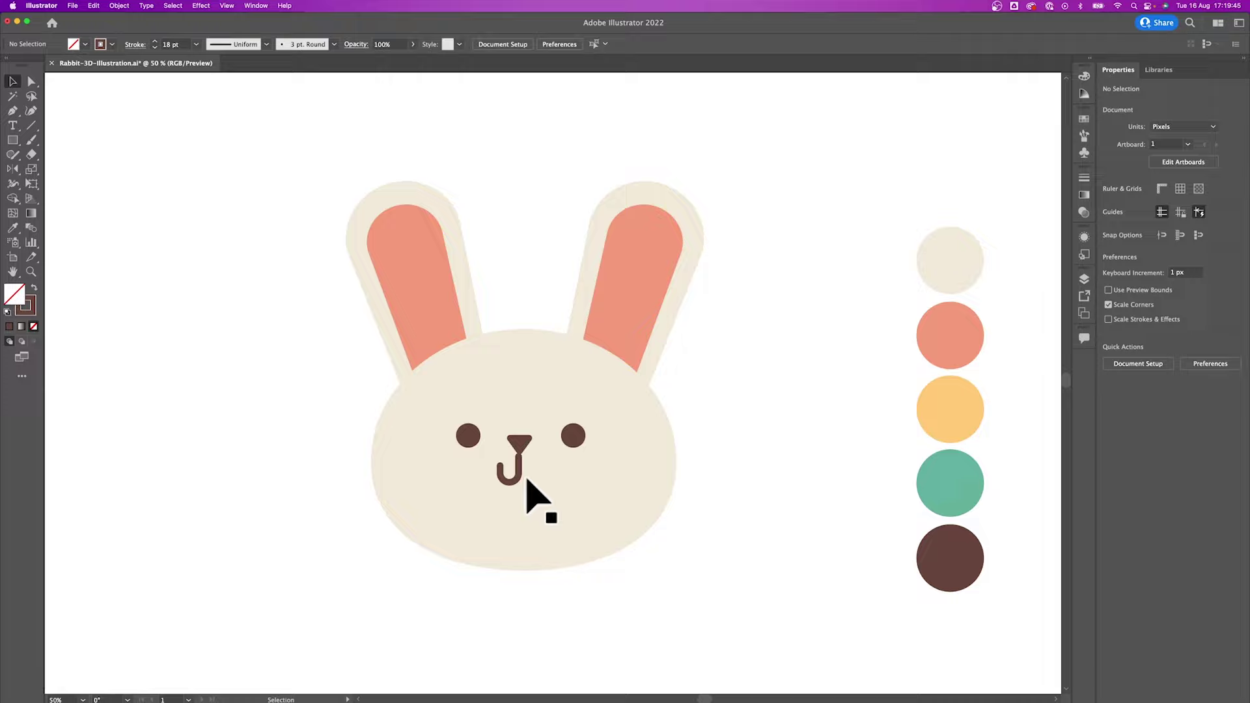
key("ctrl+d")
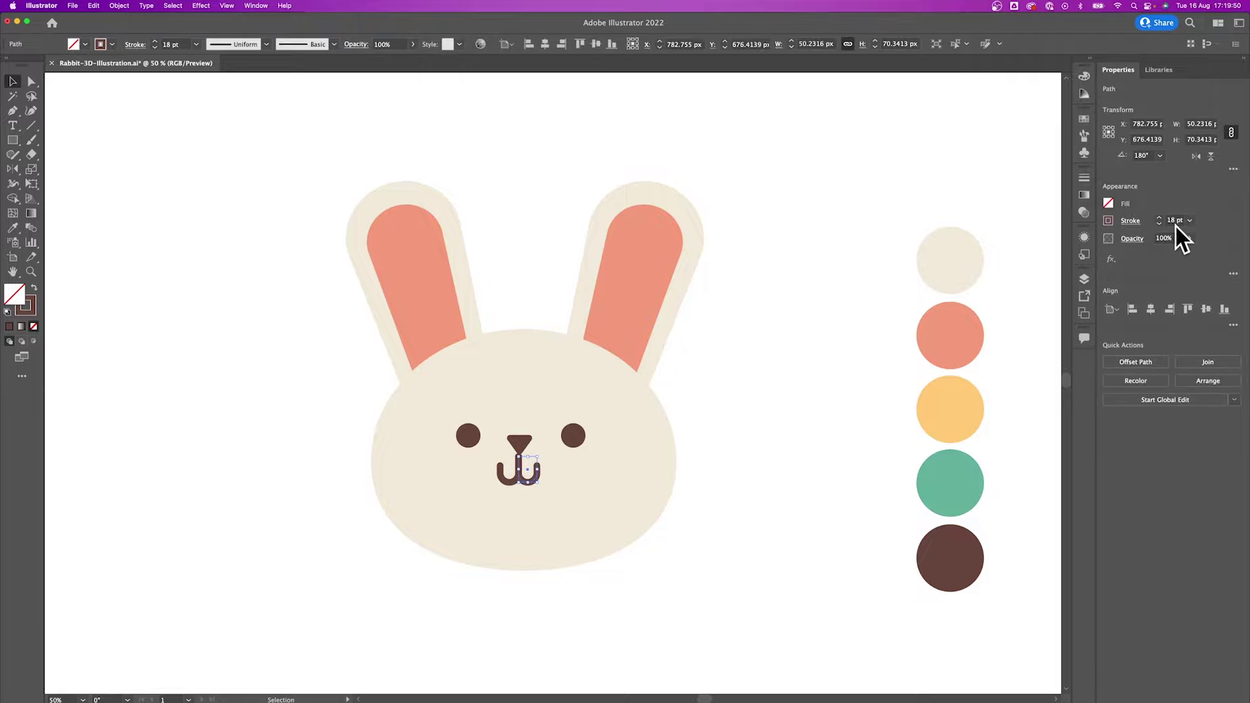
left_click(837, 413)
left_click(522, 479)
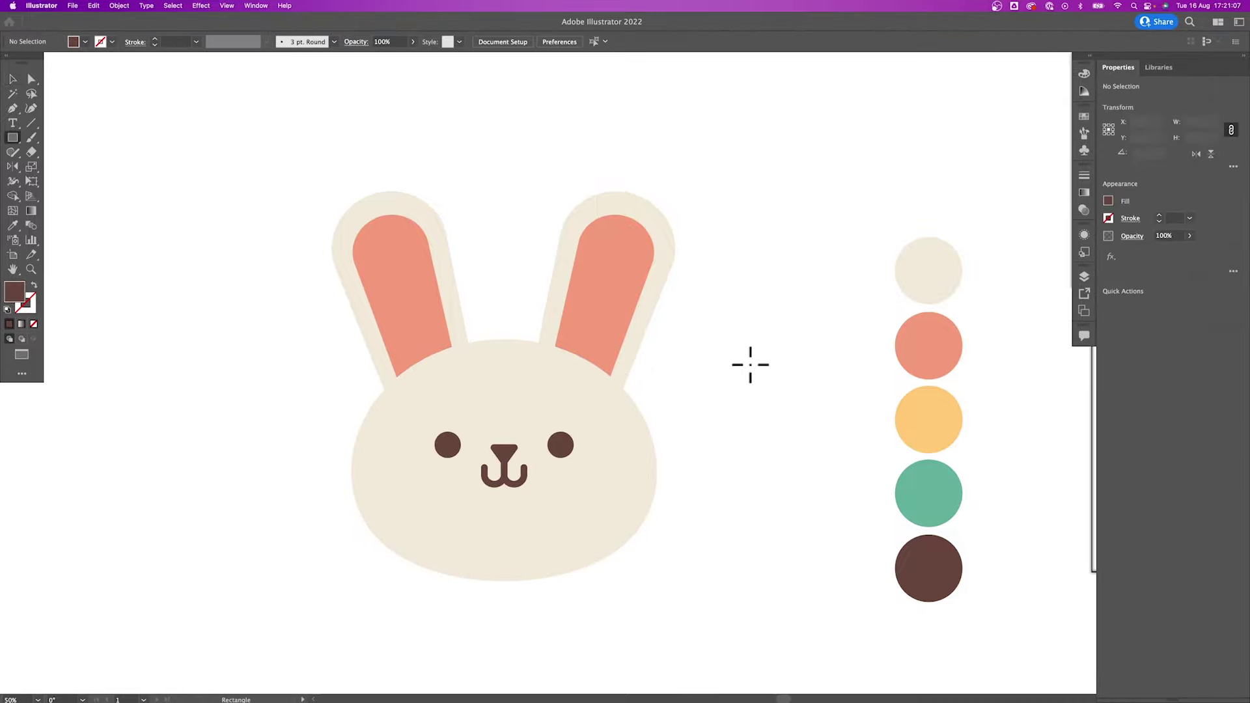
Draw a green rectangle beside the head and taper it into a trapezoid.
mouse_move(708, 345)
left_mouse_down()
mouse_move(770, 406)
mouse_move(728, 407)
mouse_move(759, 407)
left_mouse_up()
key("i")
left_click(928, 493)
key("a")
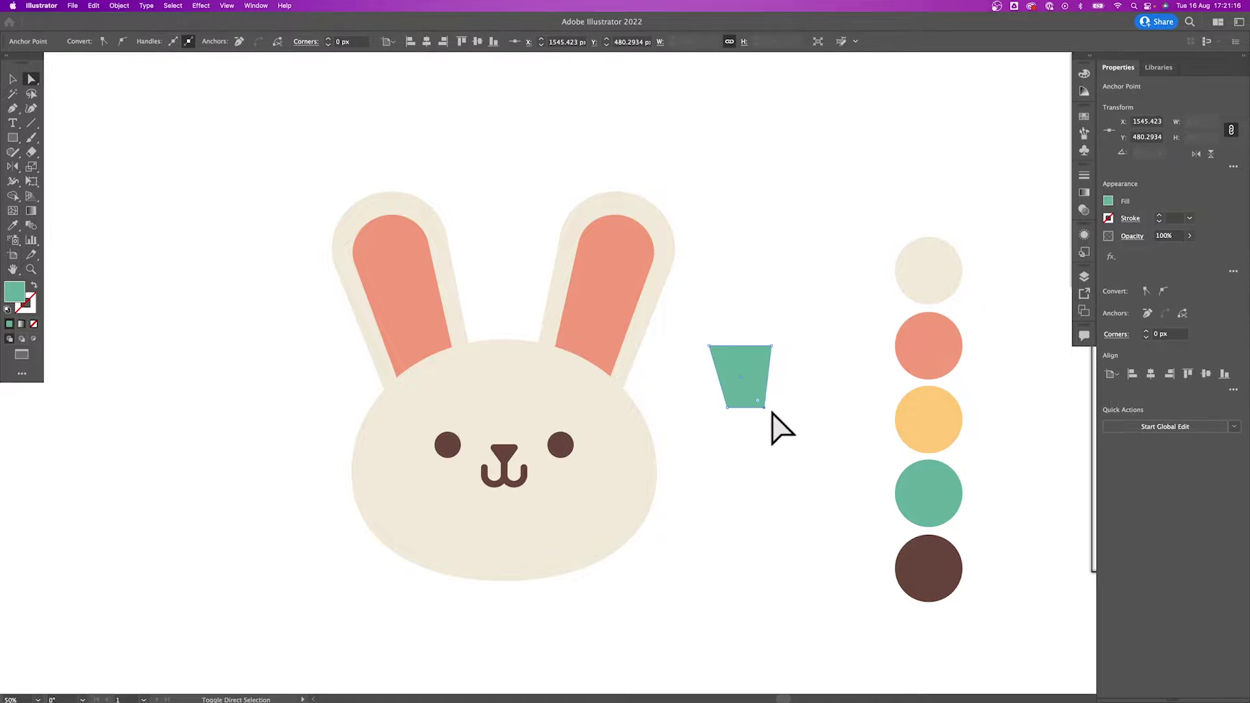
left_click(732, 346)
left_click_drag(772, 346, 772, 358)
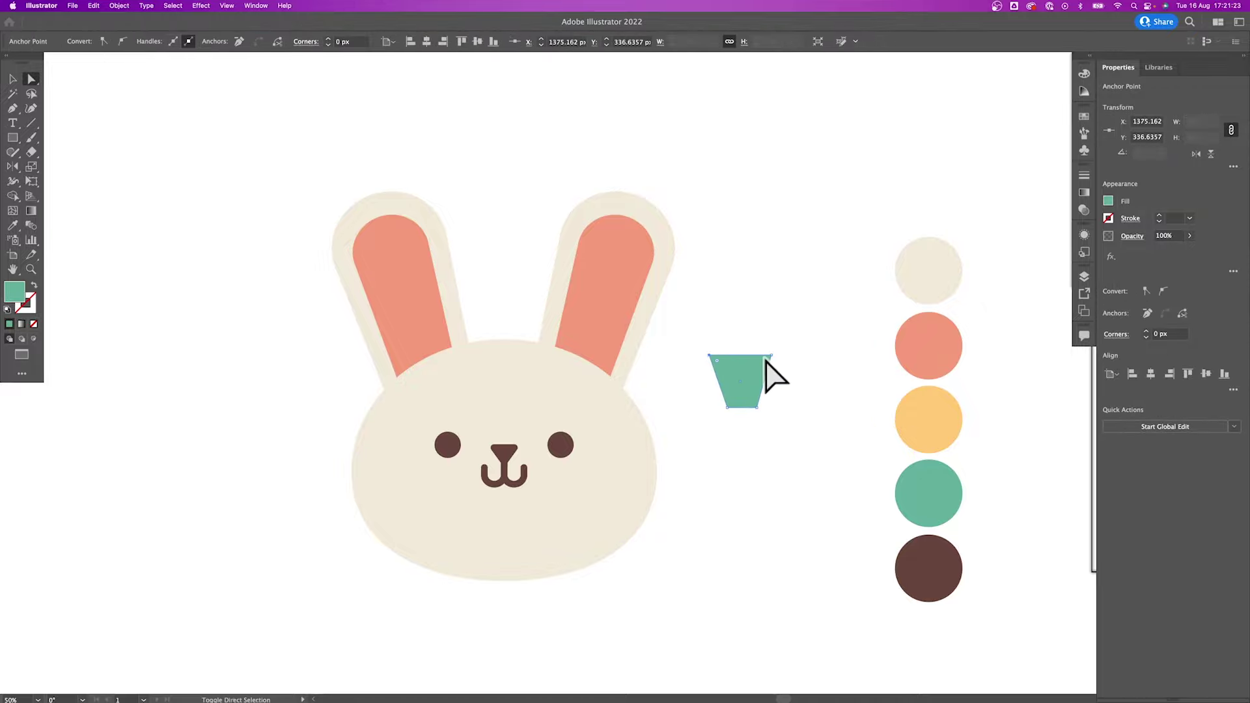
left_click(719, 377)
left_click(804, 447)
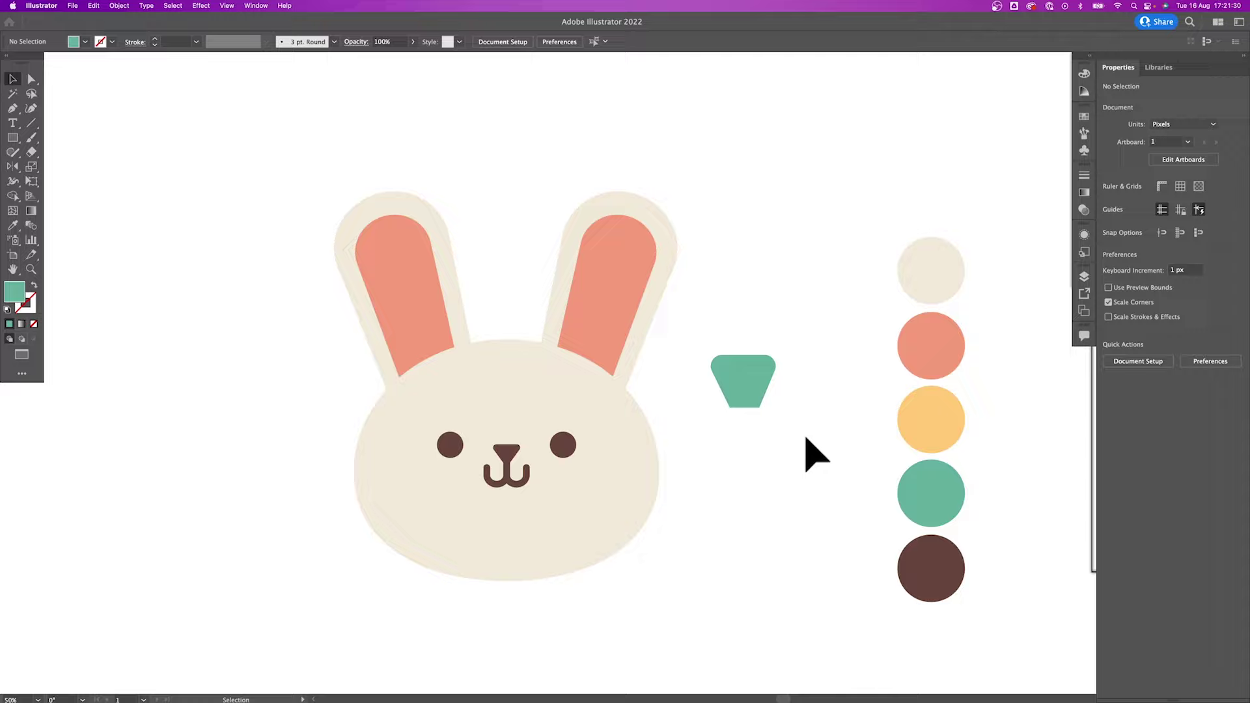
Add a rounded lighter green rectangle below the trapezoid as the bow knot.
key("m")
left_click_drag(718, 398, 768, 424)
key("v")
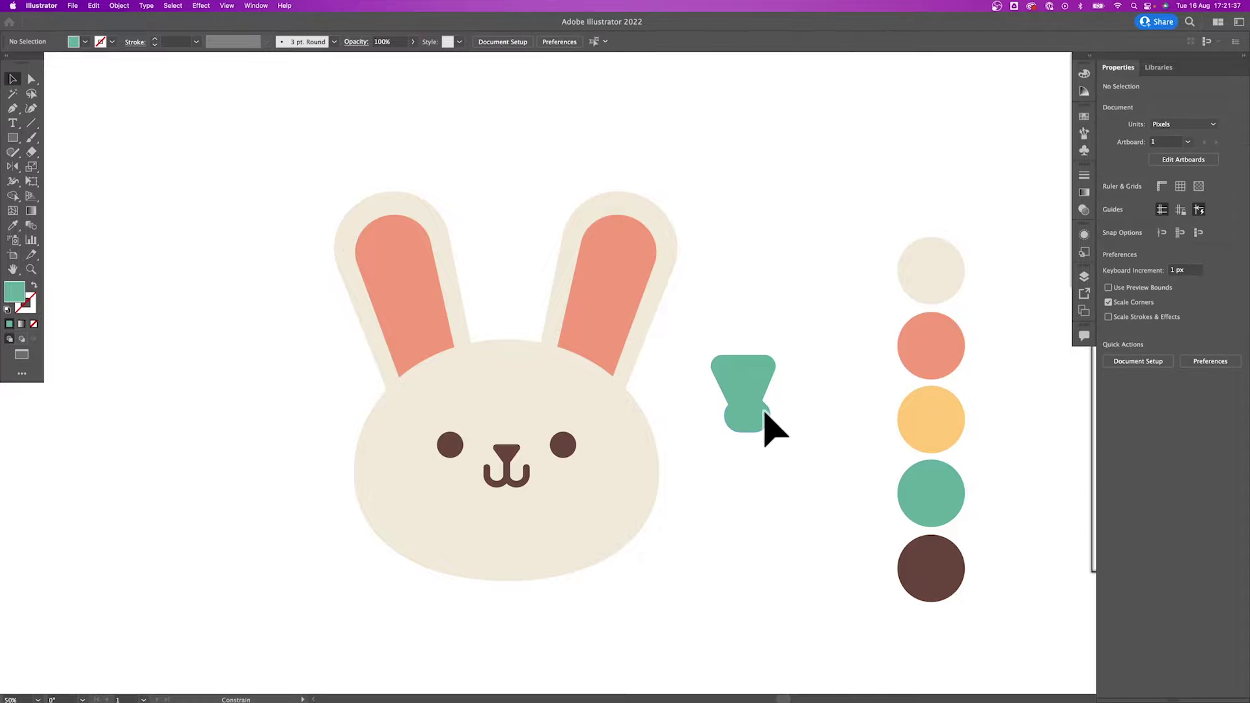
double_click(14, 291)
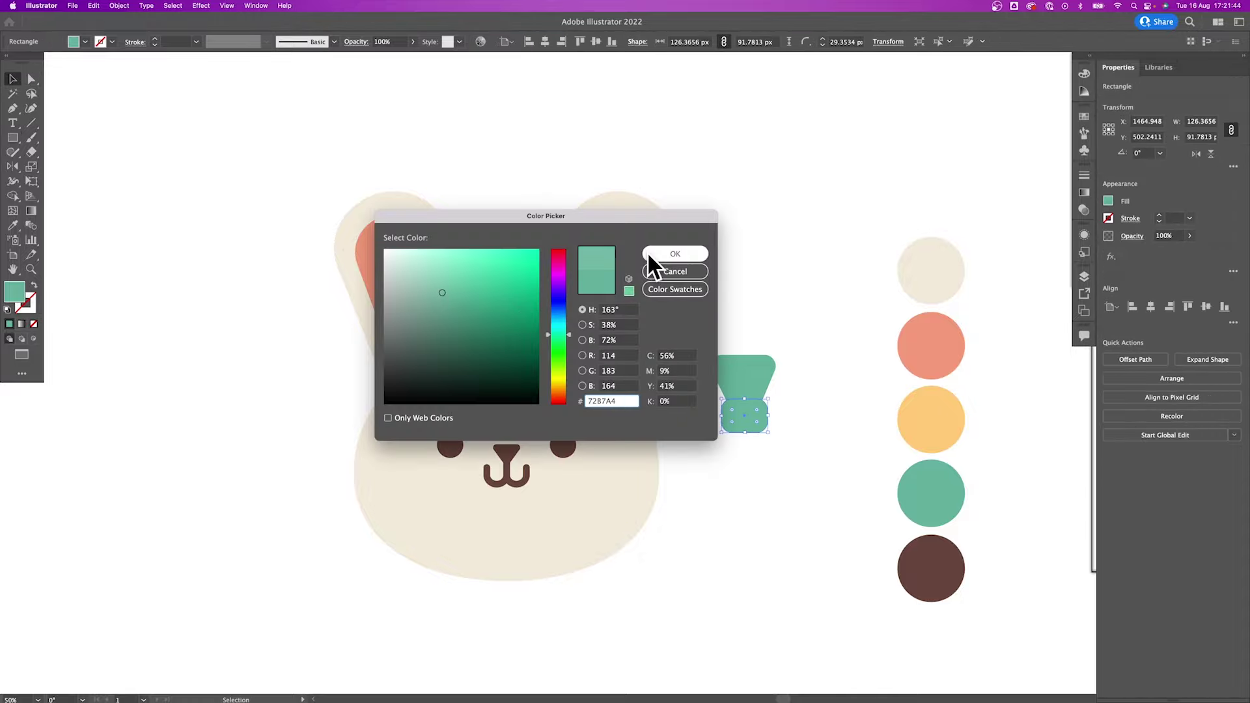
left_click(675, 254)
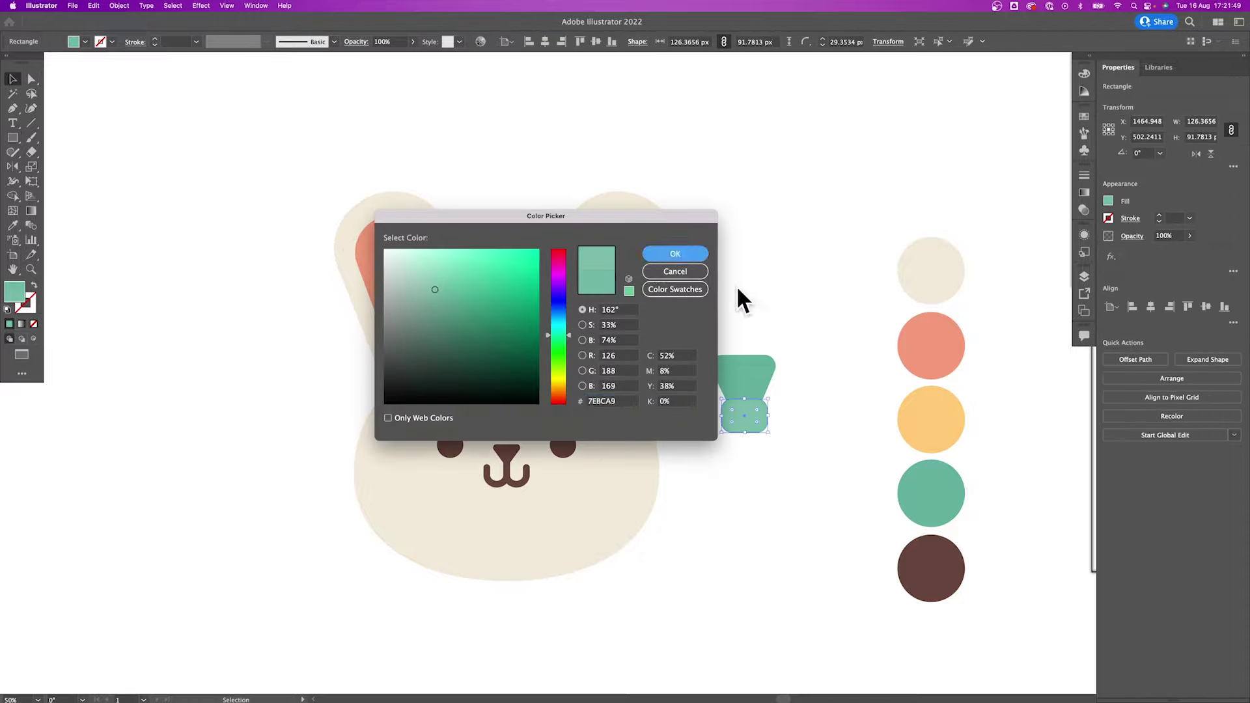
key("Return")
left_click(760, 368)
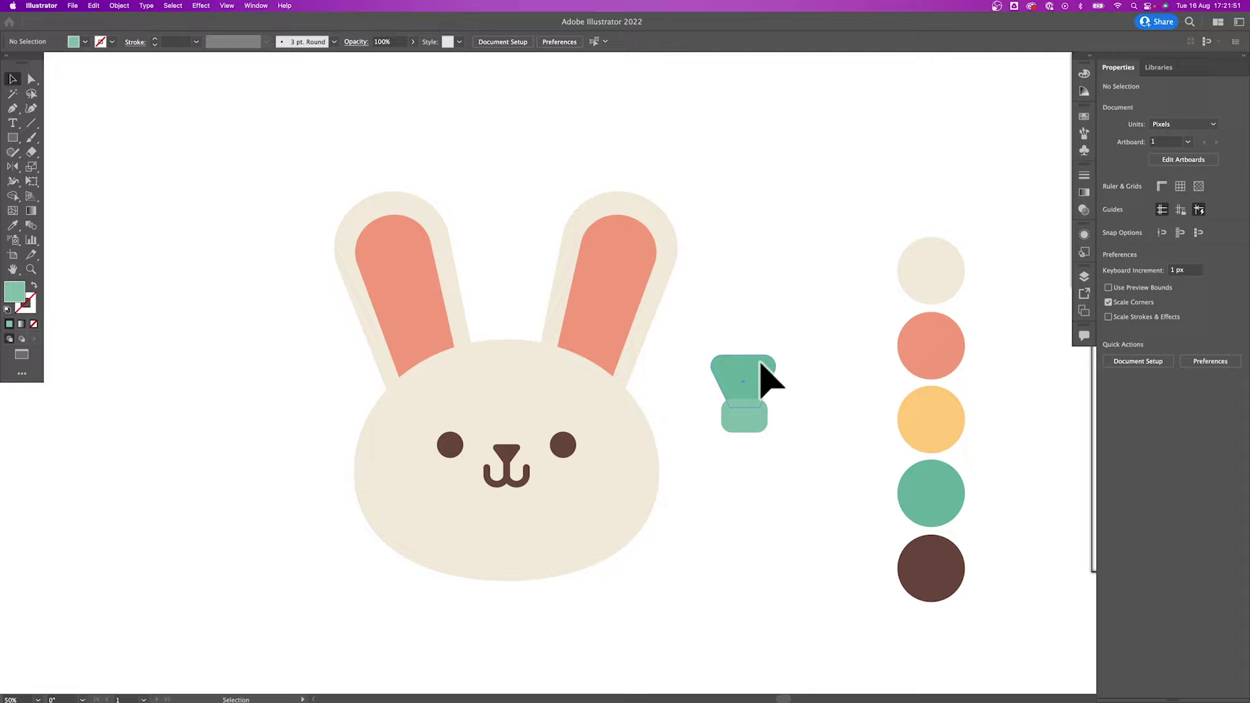
Rotate the bow group counter-clockwise and tilt it flatter over the left ear's base.
left_click(771, 460)
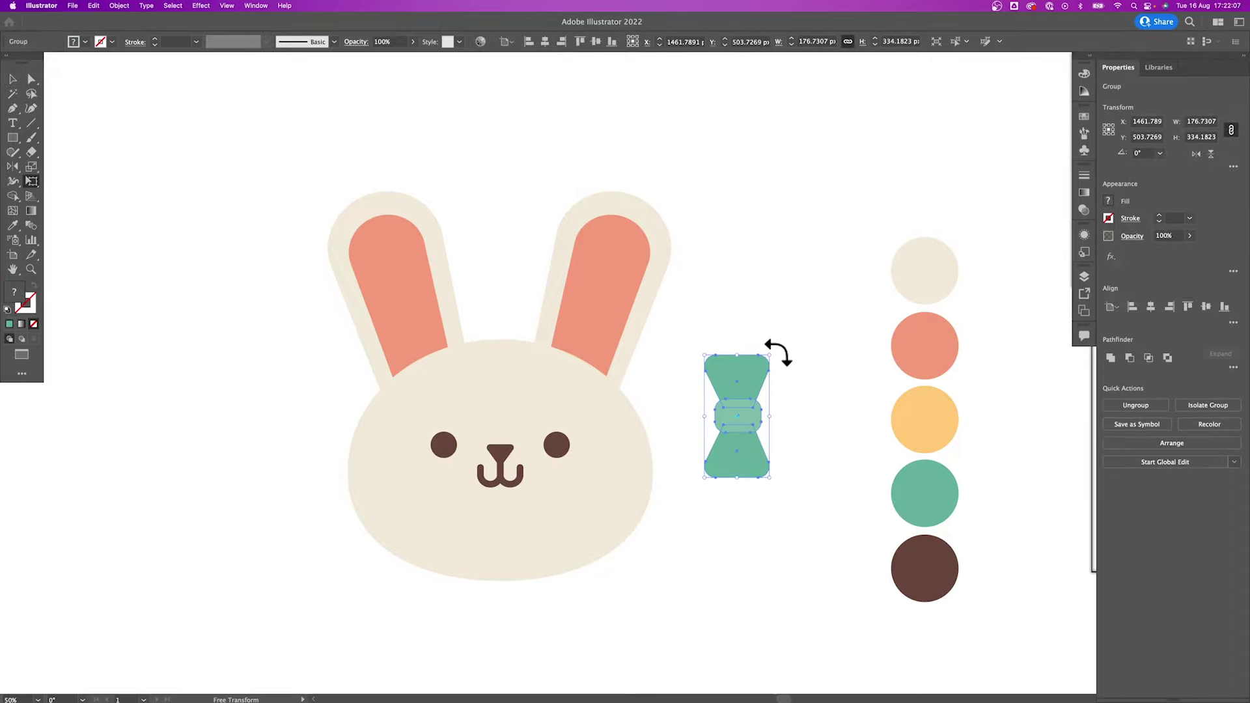
mouse_move(775, 352)
left_mouse_down()
mouse_move(728, 368)
mouse_move(689, 420)
mouse_move(423, 371)
left_mouse_up()
key("v")
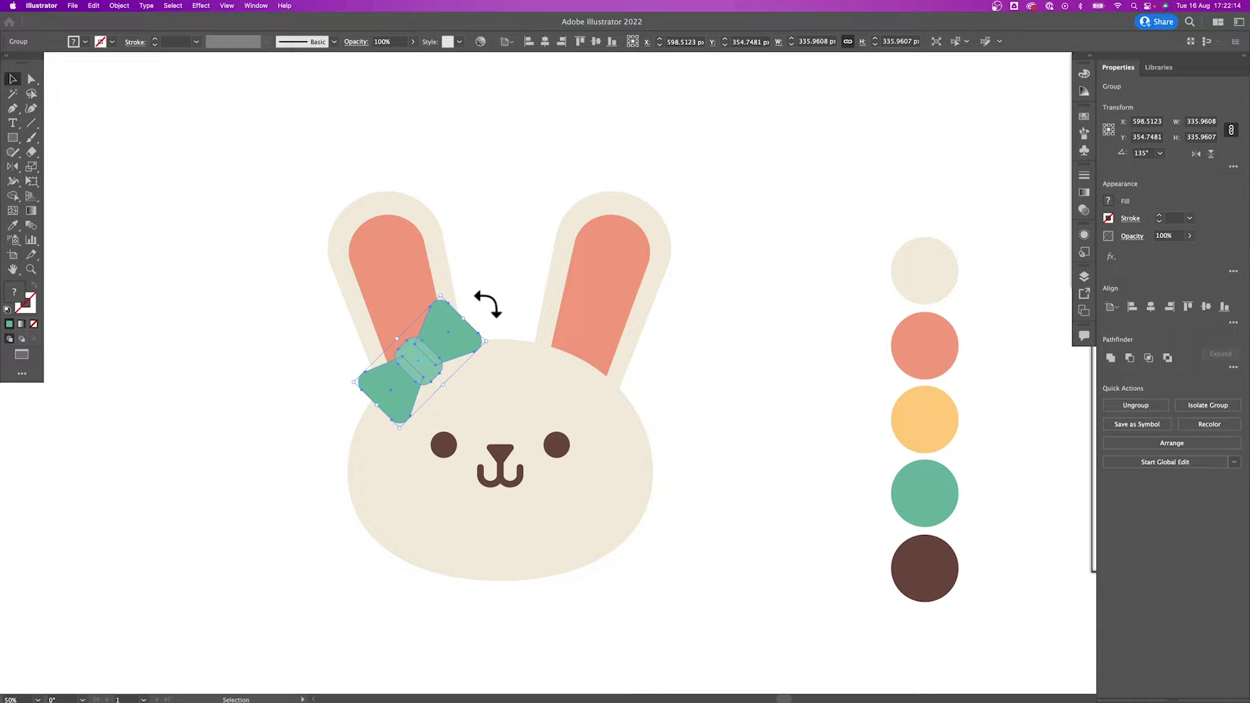
left_click_drag(502, 323, 500, 291)
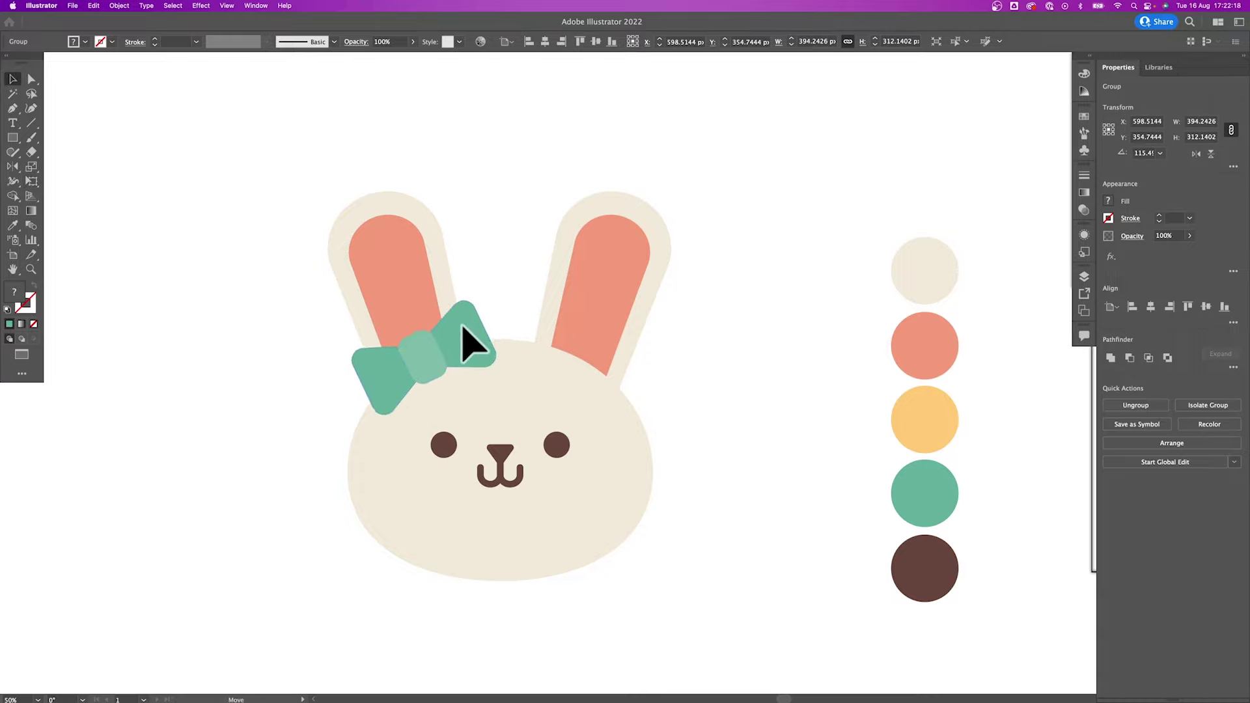
key("v")
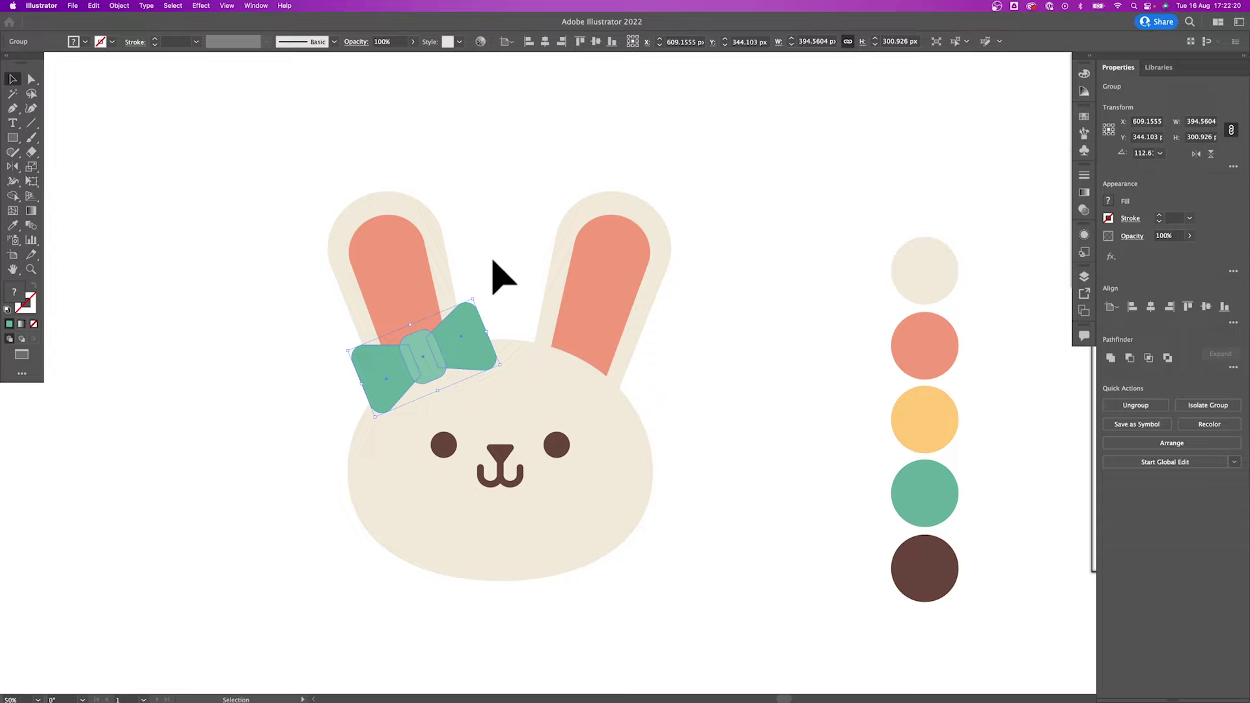
left_click(493, 262)
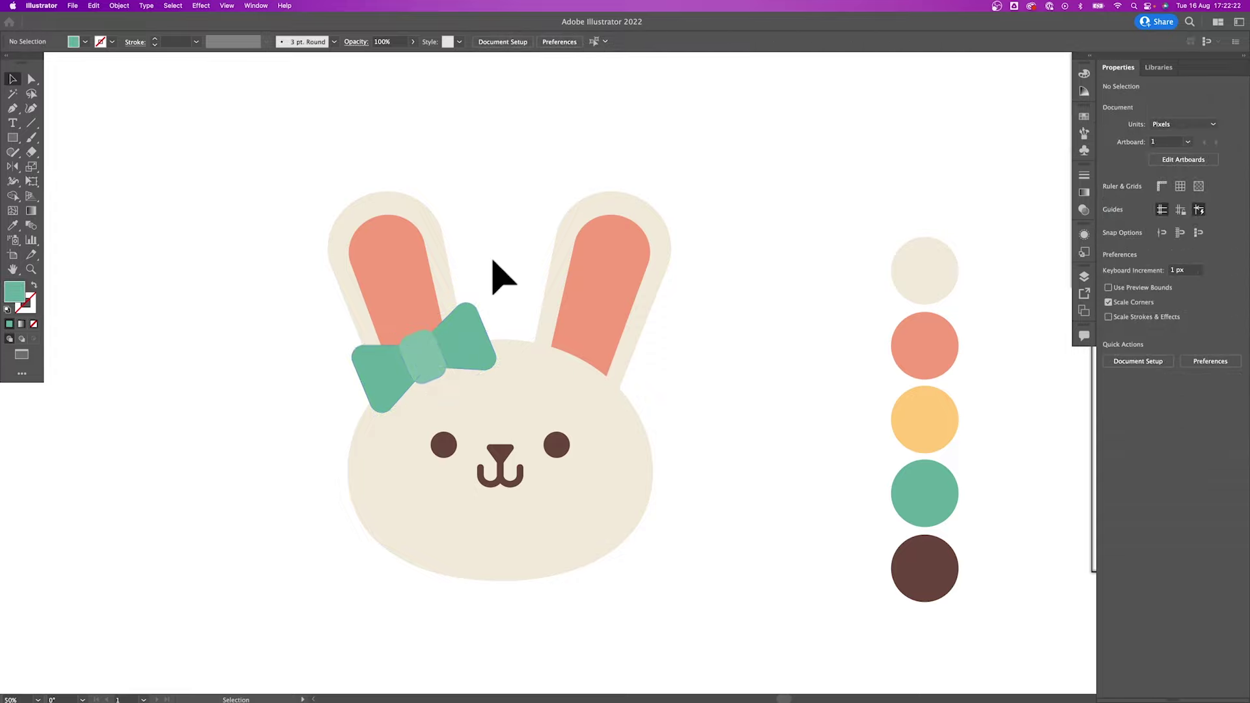
Draw a small cheek circle and fill it with the salmon swatch.
left_click(564, 362)
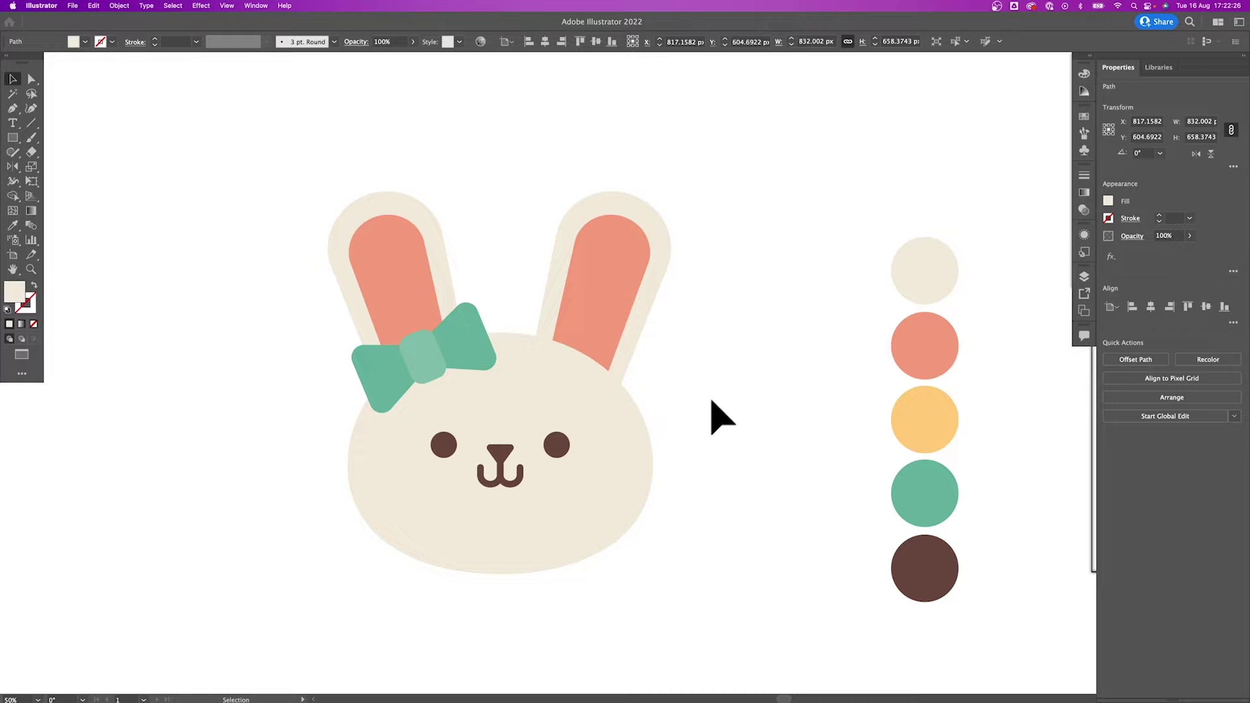
left_click(712, 402)
key("l")
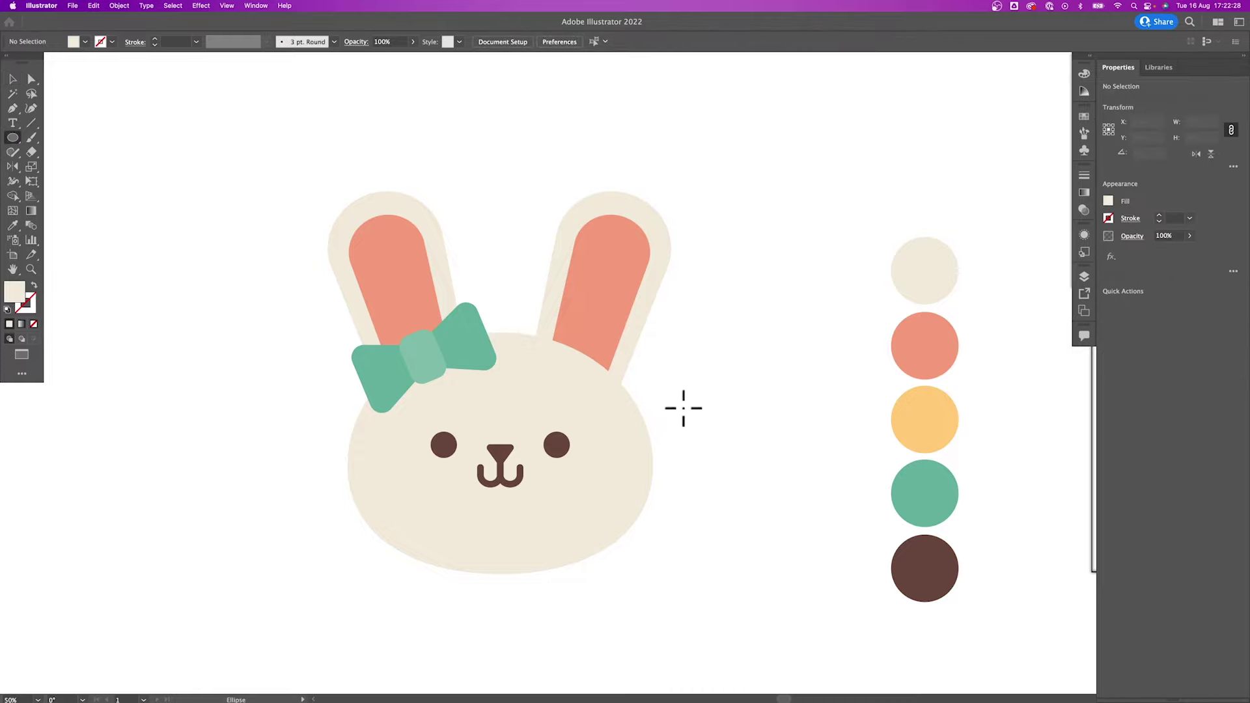
mouse_move(682, 409)
left_mouse_down()
mouse_move(729, 465)
mouse_move(389, 496)
mouse_move(397, 486)
left_mouse_up()
key("i")
left_click(910, 371)
key("v")
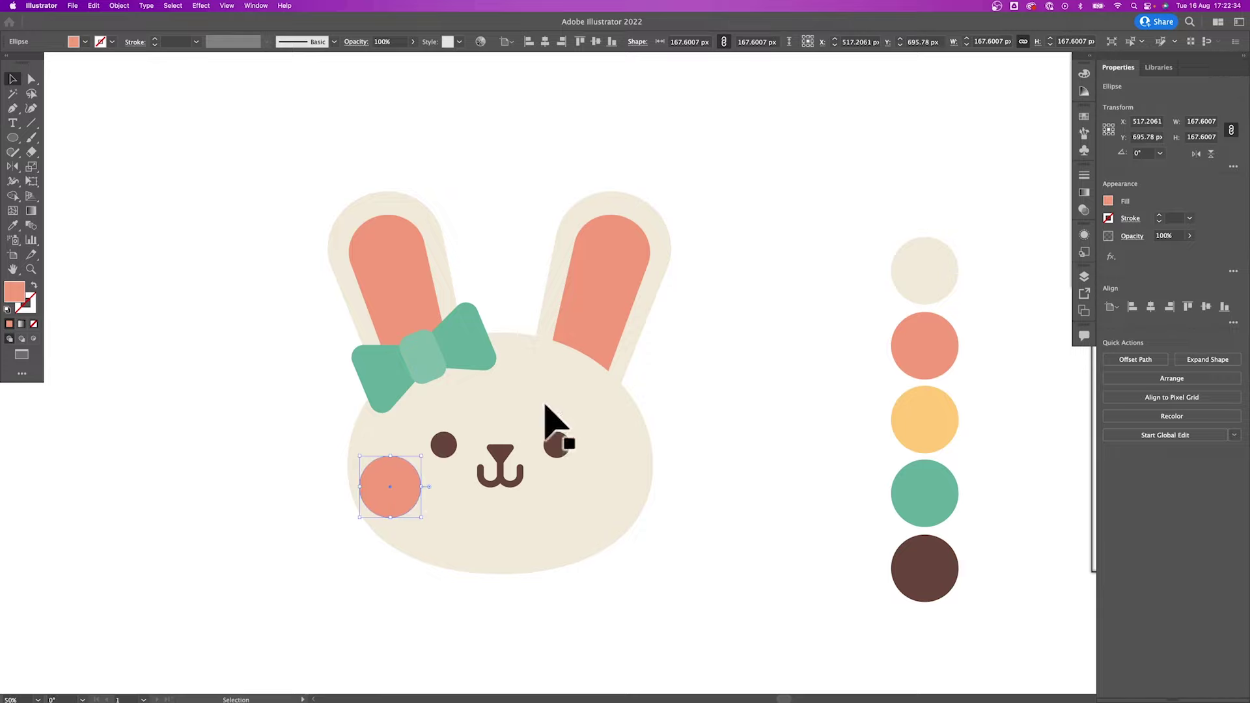
Apply Gaussian Blur to the cheek circle and copy it across to the right cheek.
left_click(200, 6)
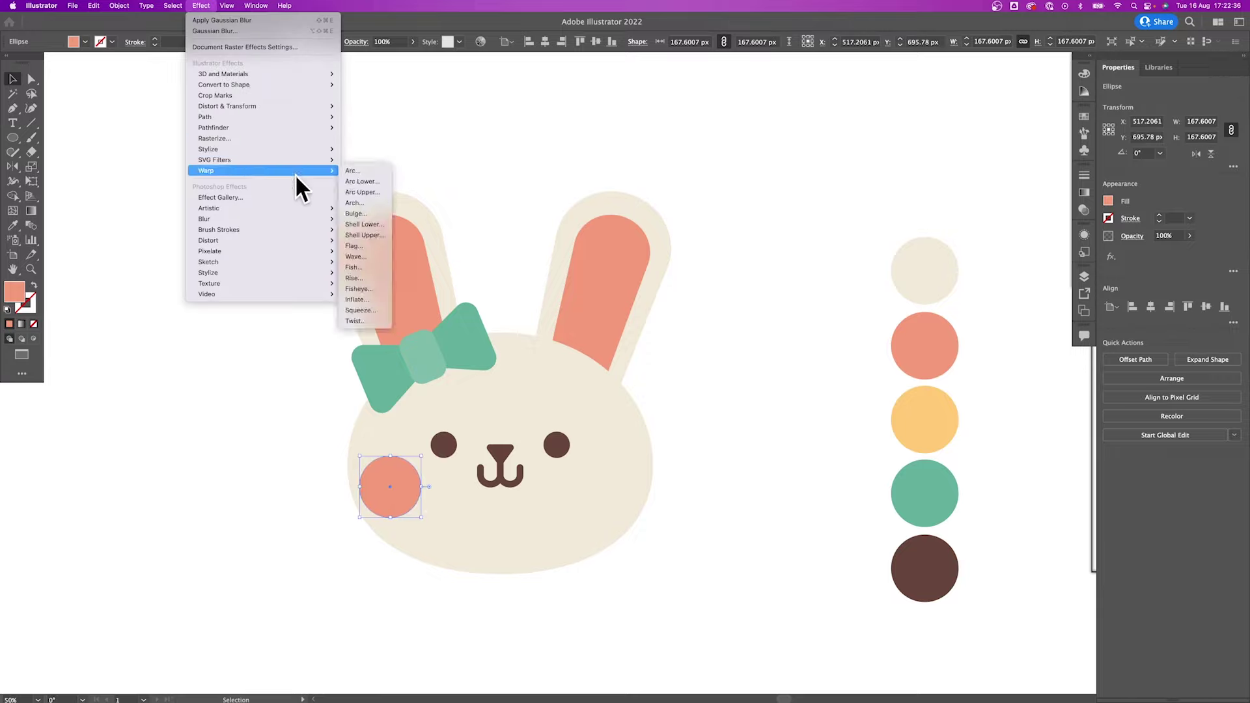
mouse_move(254, 219)
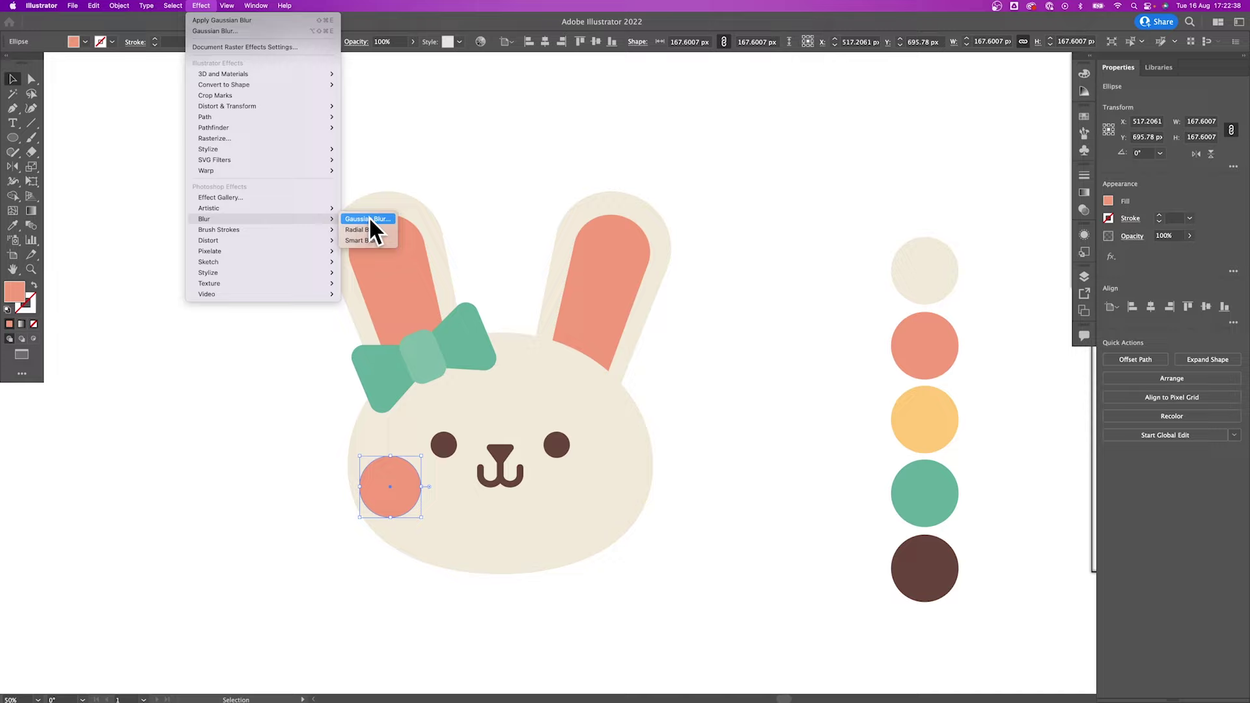
left_click(369, 218)
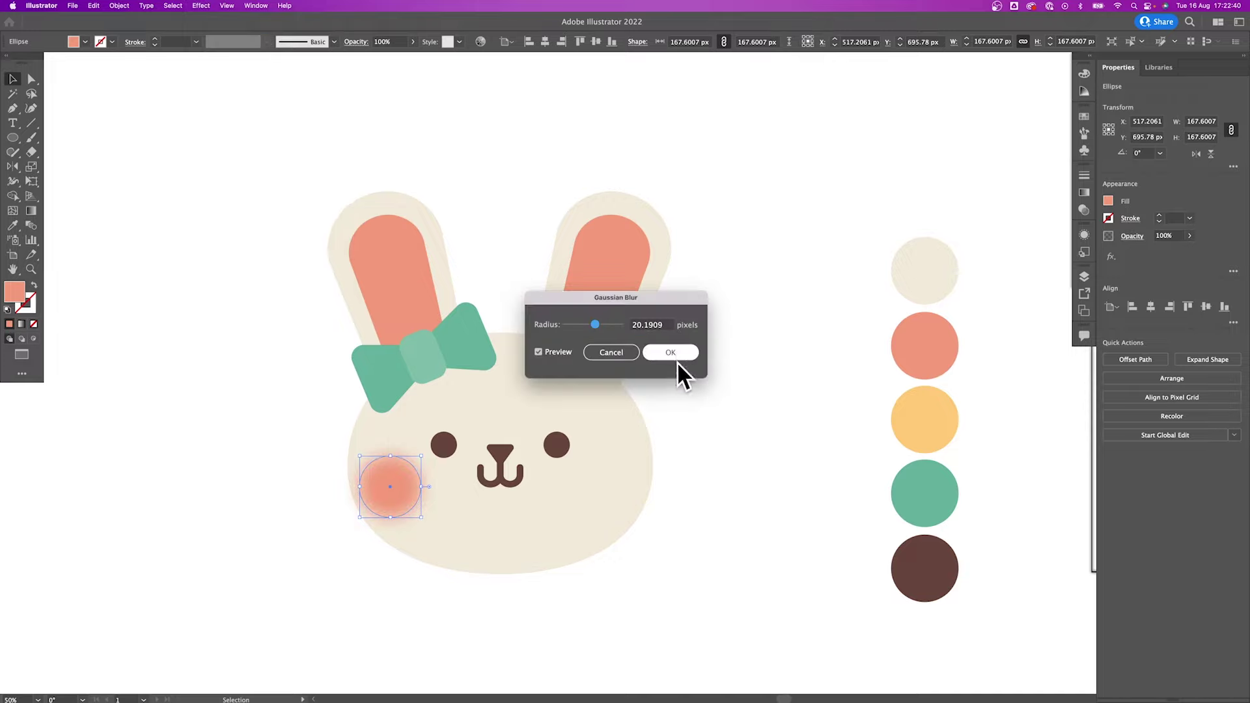
left_click(676, 362)
left_click(752, 445)
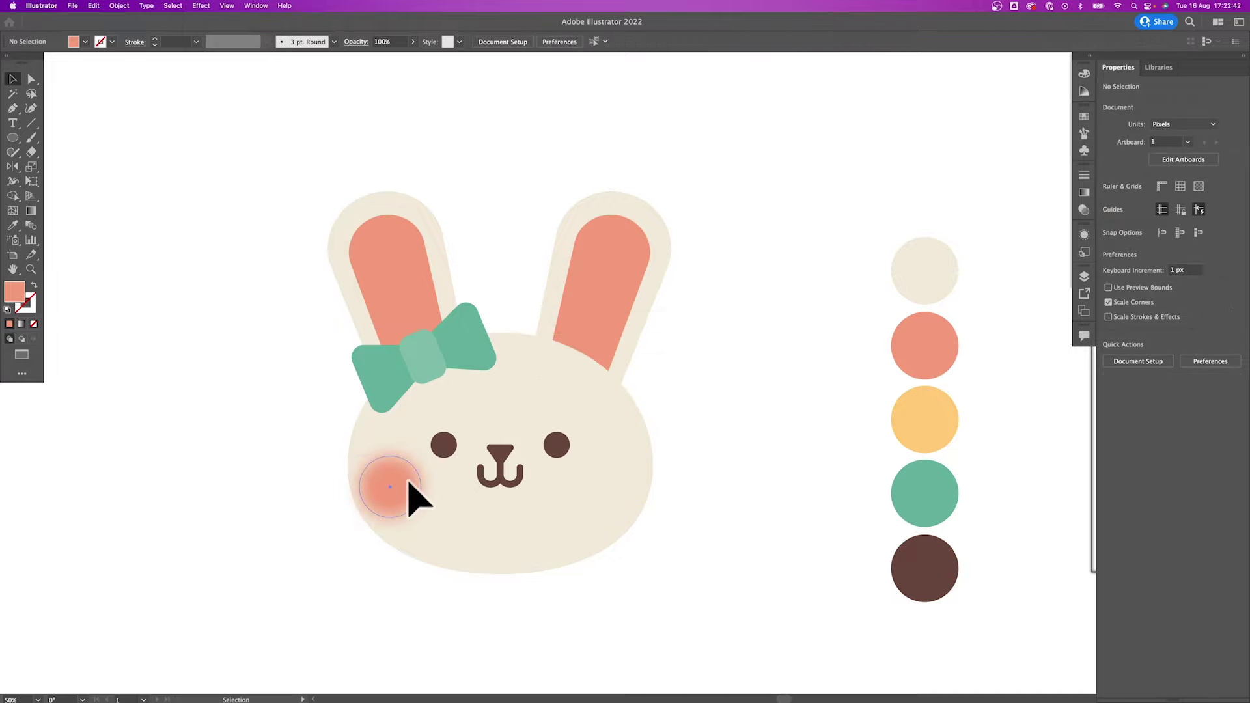
left_click_drag(408, 496, 625, 497, "alt+shift")
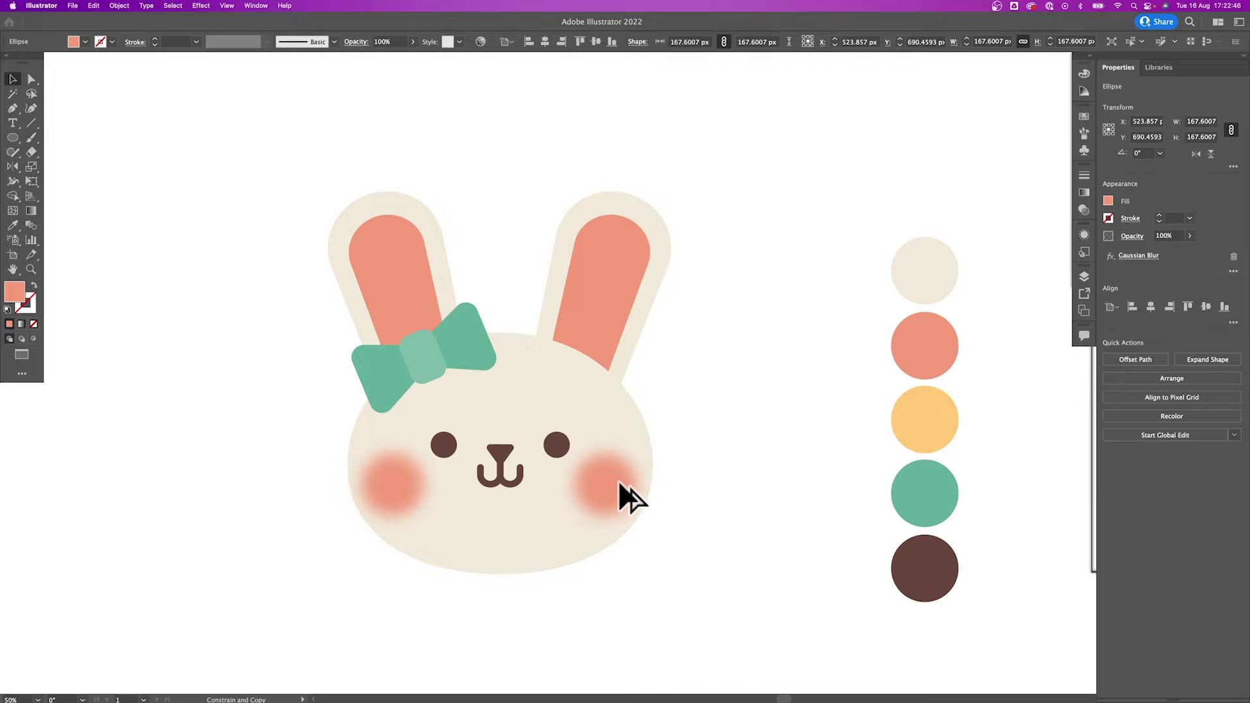
Open the 3D and Materials panel and select the bunny artwork.
left_click(258, 6)
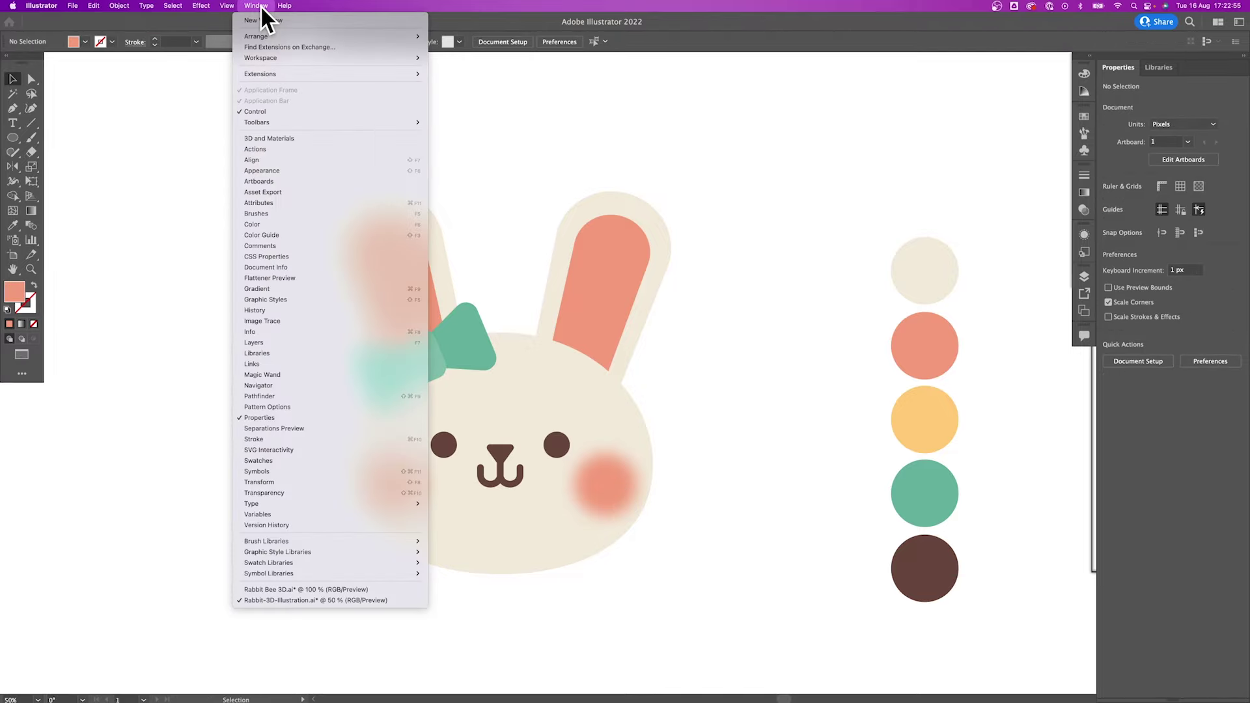
left_click(292, 139)
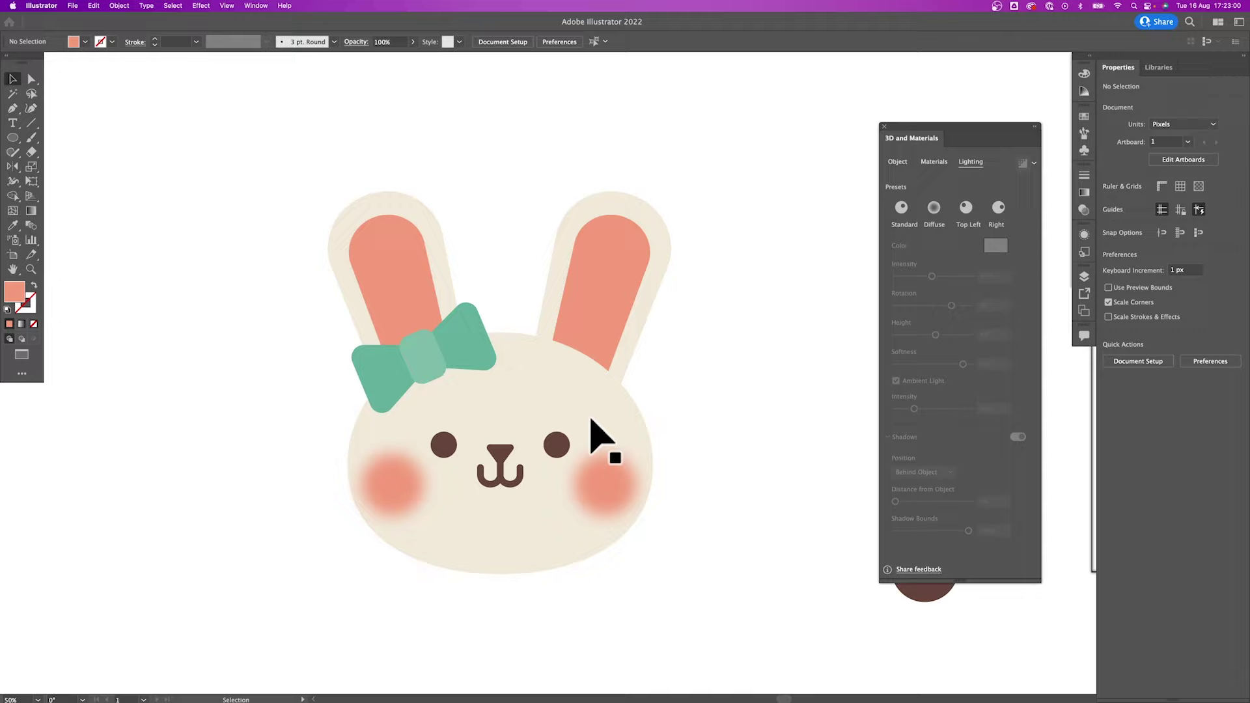
left_click(578, 385)
left_click(600, 270)
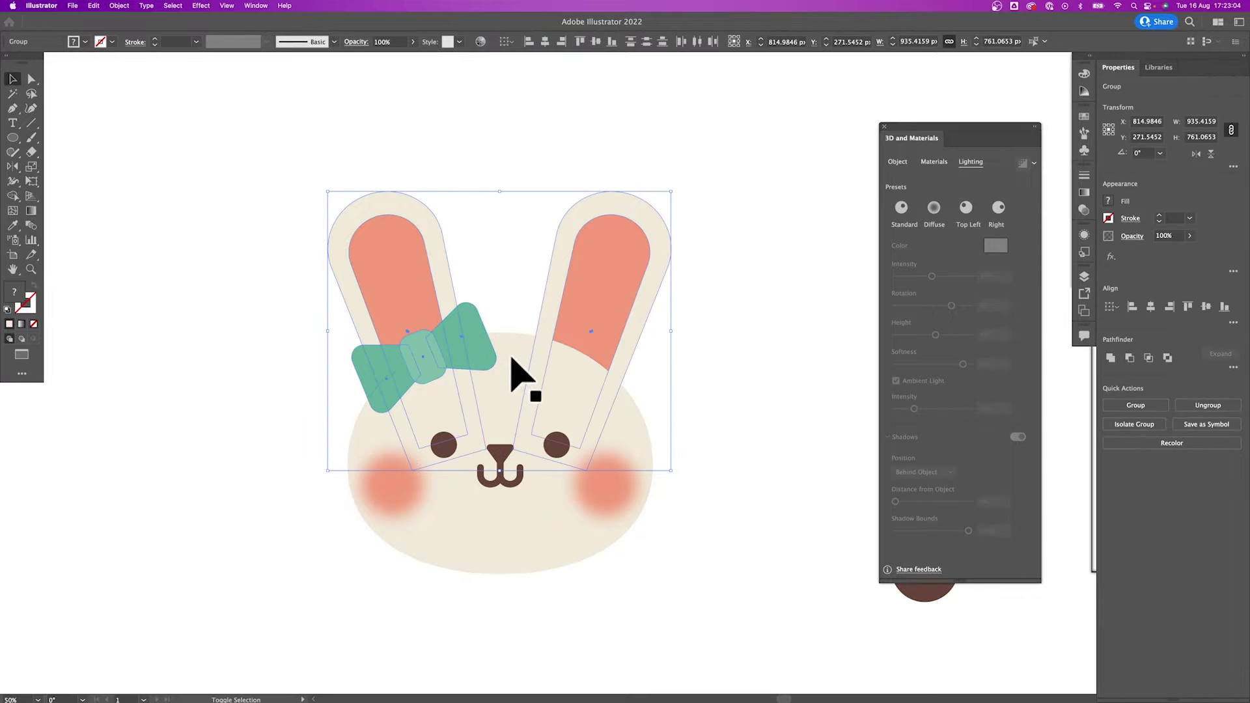
key("a")
key("super+a")
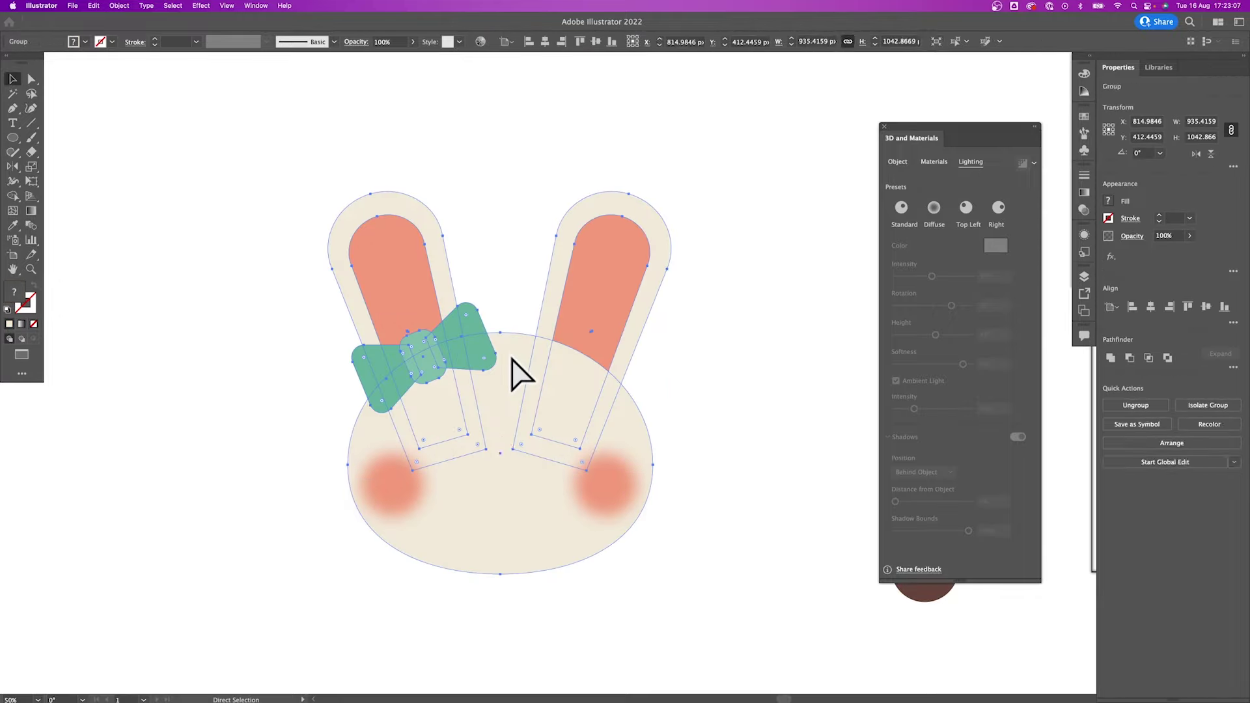
key("v")
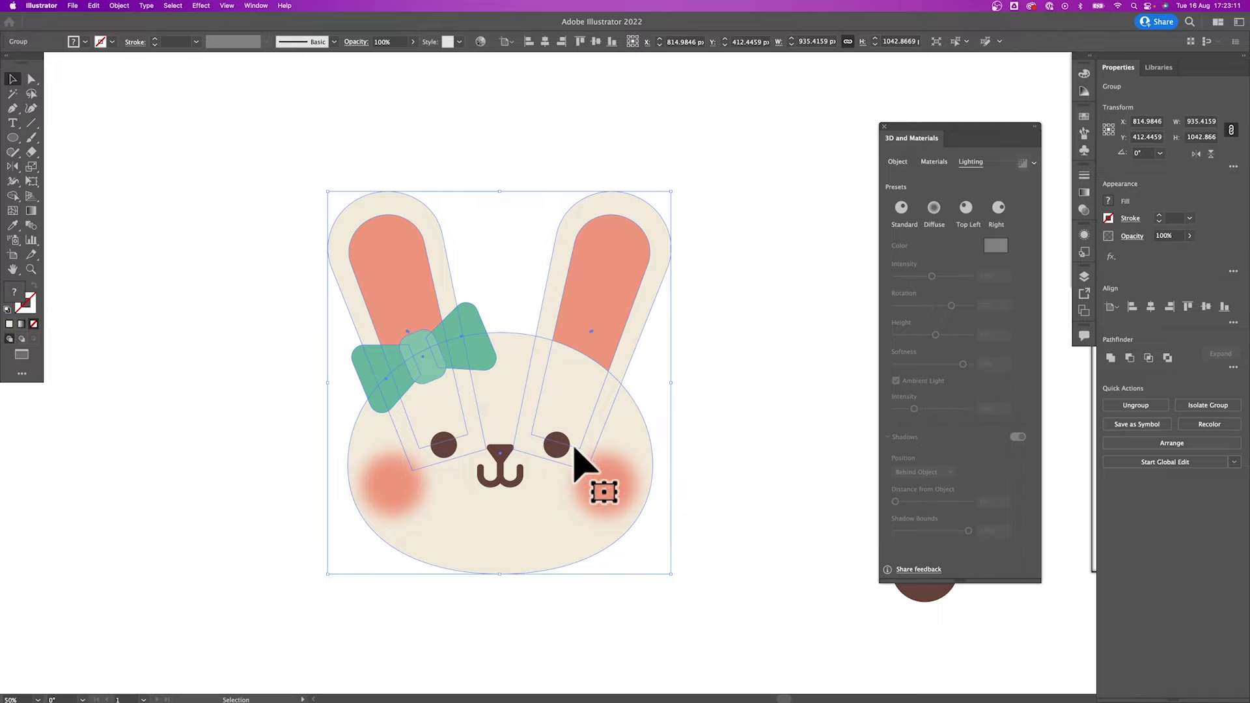
Drag a copy of the eyes, nose and mouth to the left, then reselect the bunny group.
left_click(572, 447)
left_click_drag(572, 460, 178, 456)
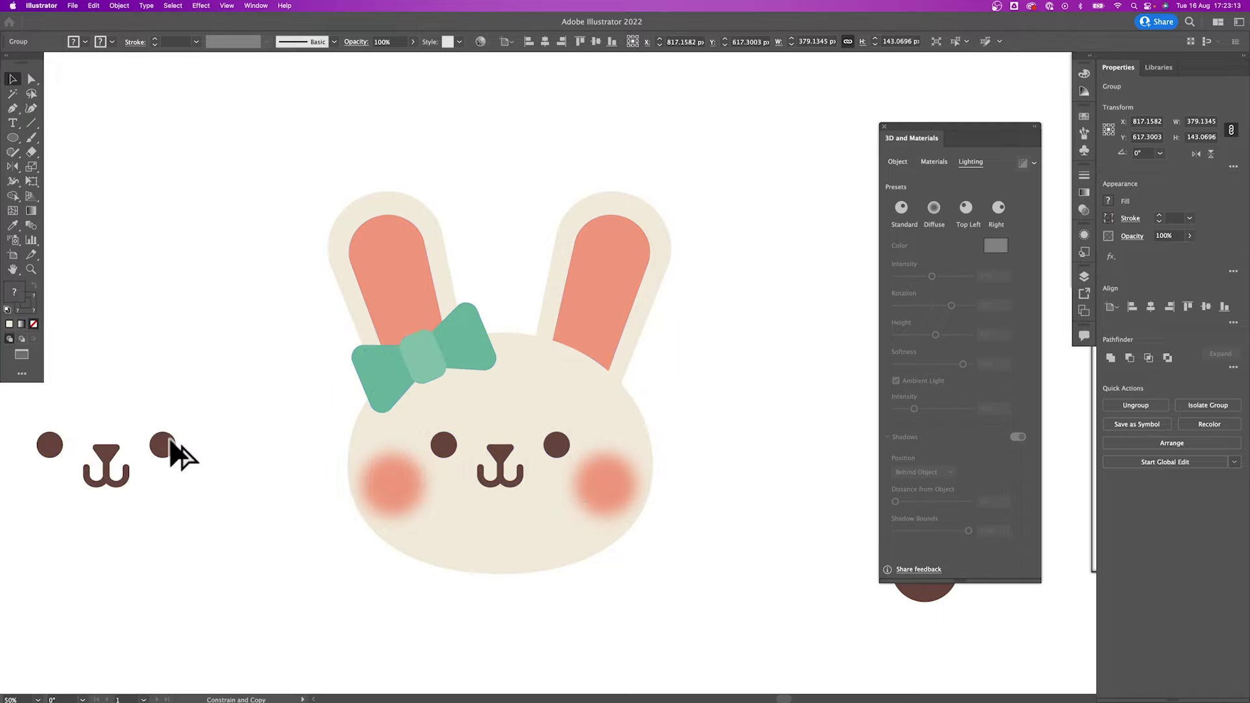
left_click(561, 459)
left_click(645, 304)
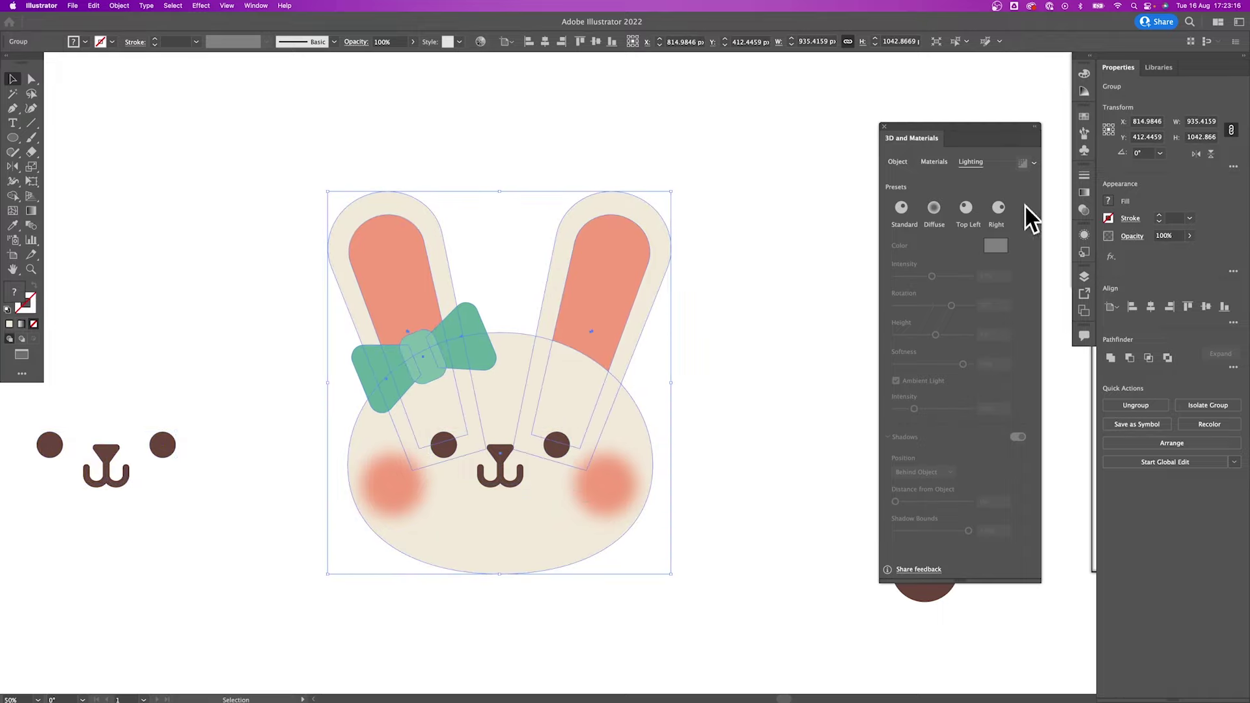
Set the bunny's 3D type to Inflate in the Object tab.
left_click(899, 164)
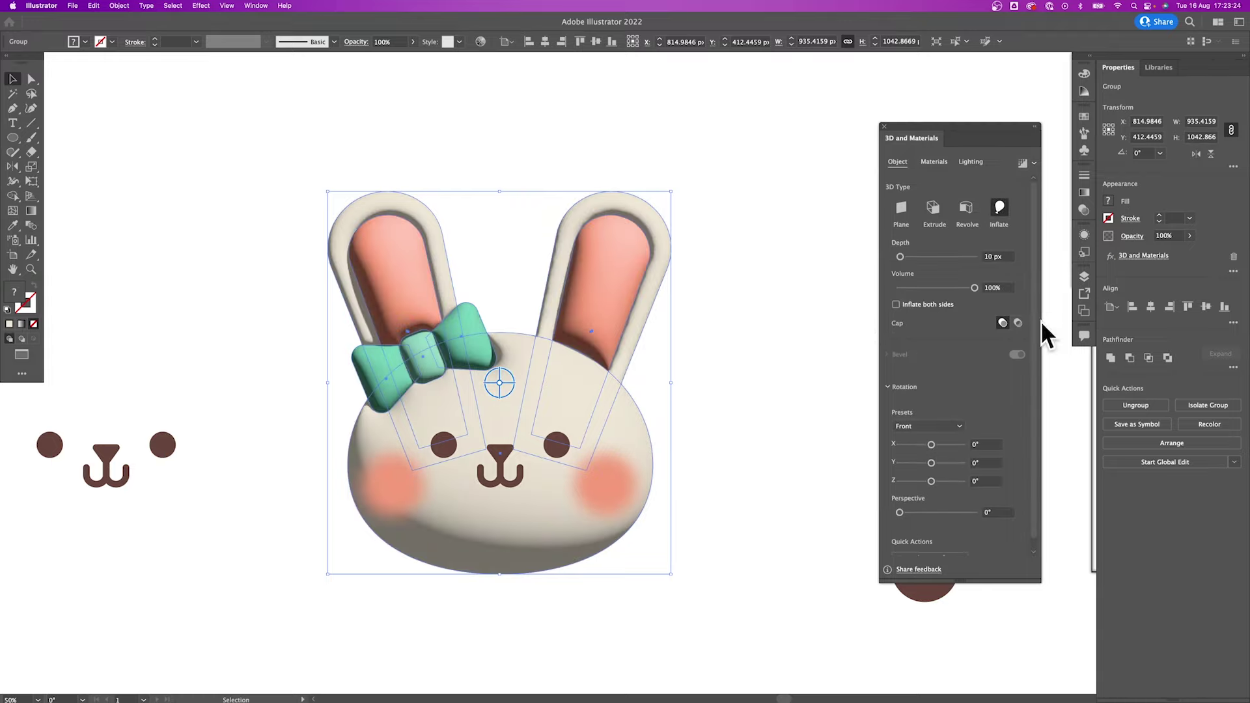
scroll(1032, 381, "down", 1)
scroll(1027, 270, "up", 1)
Set the bunny material's Roughness to 0.63 and Metallic to 0.2 under Base Properties.
left_click(928, 162)
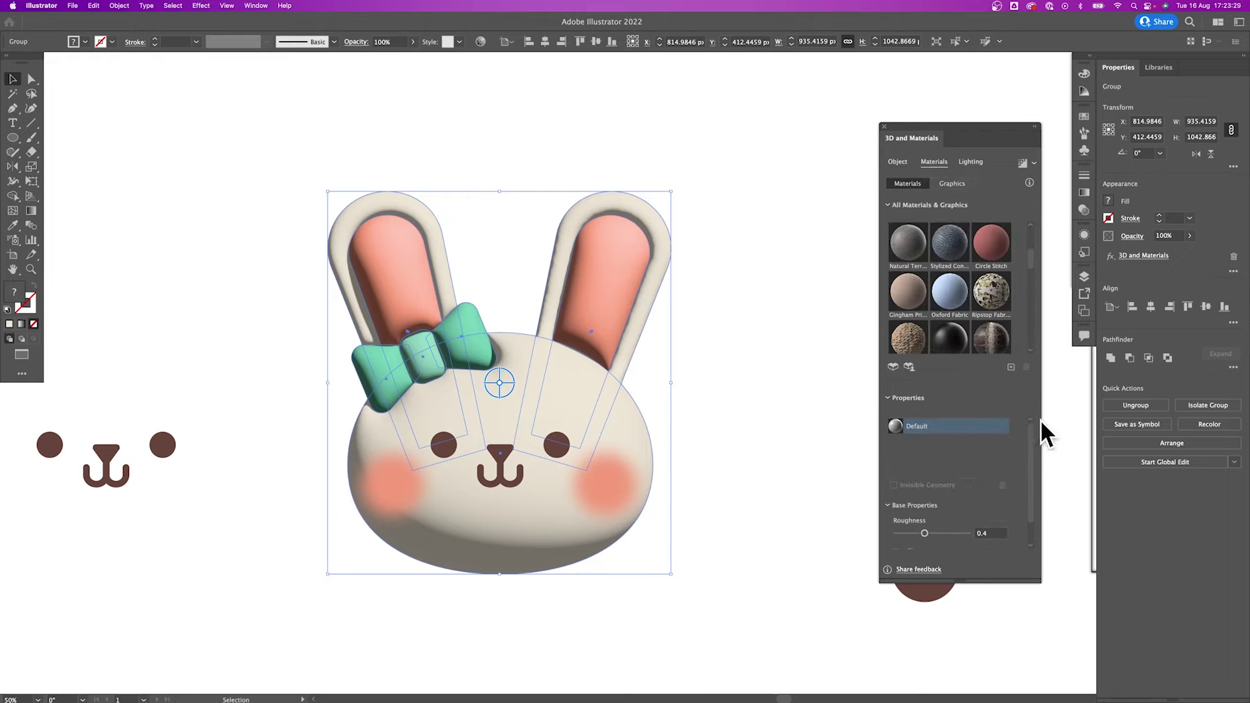
left_click(989, 533)
type("0.63")
scroll(1035, 519, "down", 2)
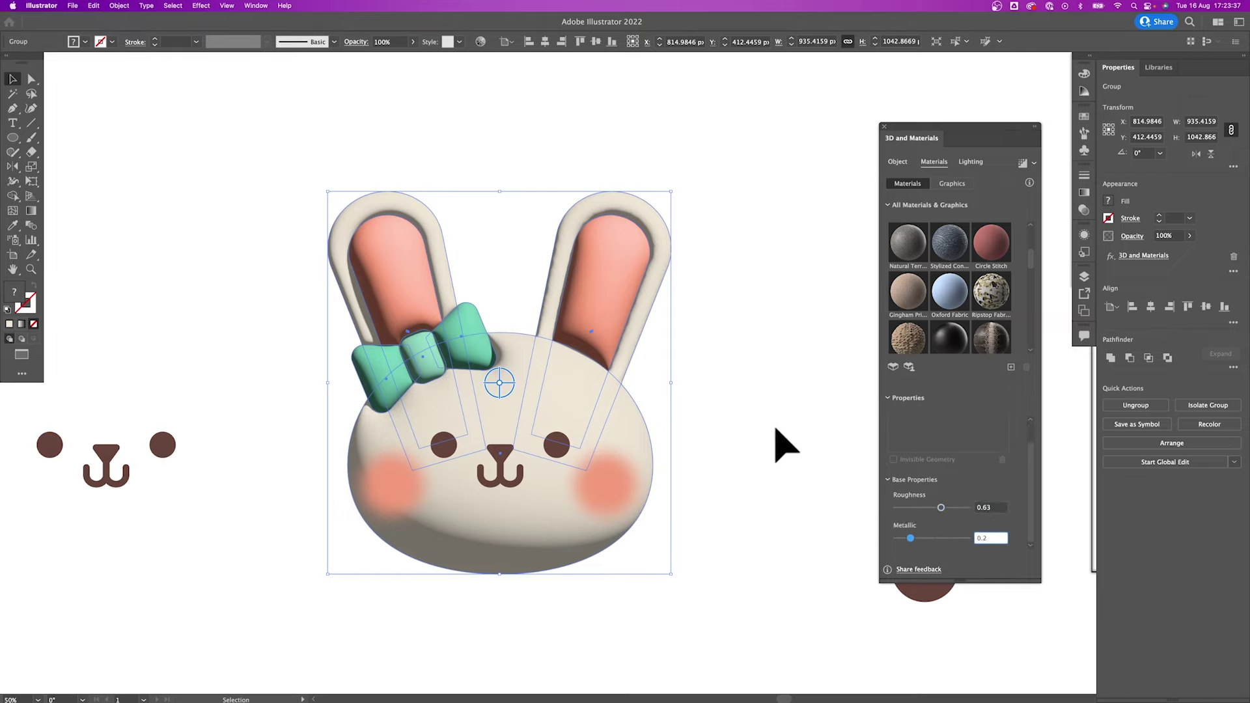
Add the eyes, nose and mouth group as a single 3D graphic, then delete the original.
left_click(554, 446)
left_click(966, 184)
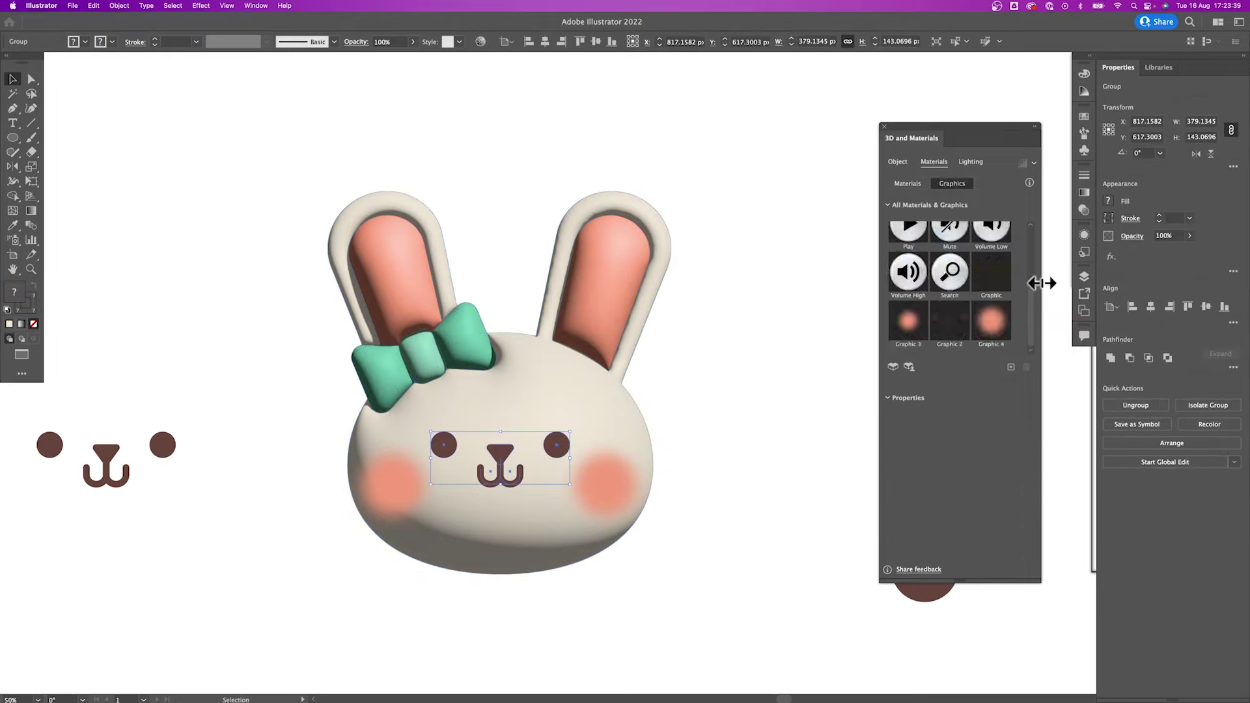
mouse_move(1027, 301)
left_mouse_down()
mouse_move(1028, 275)
mouse_move(1028, 335)
left_mouse_up()
left_click_drag(564, 460, 558, 433)
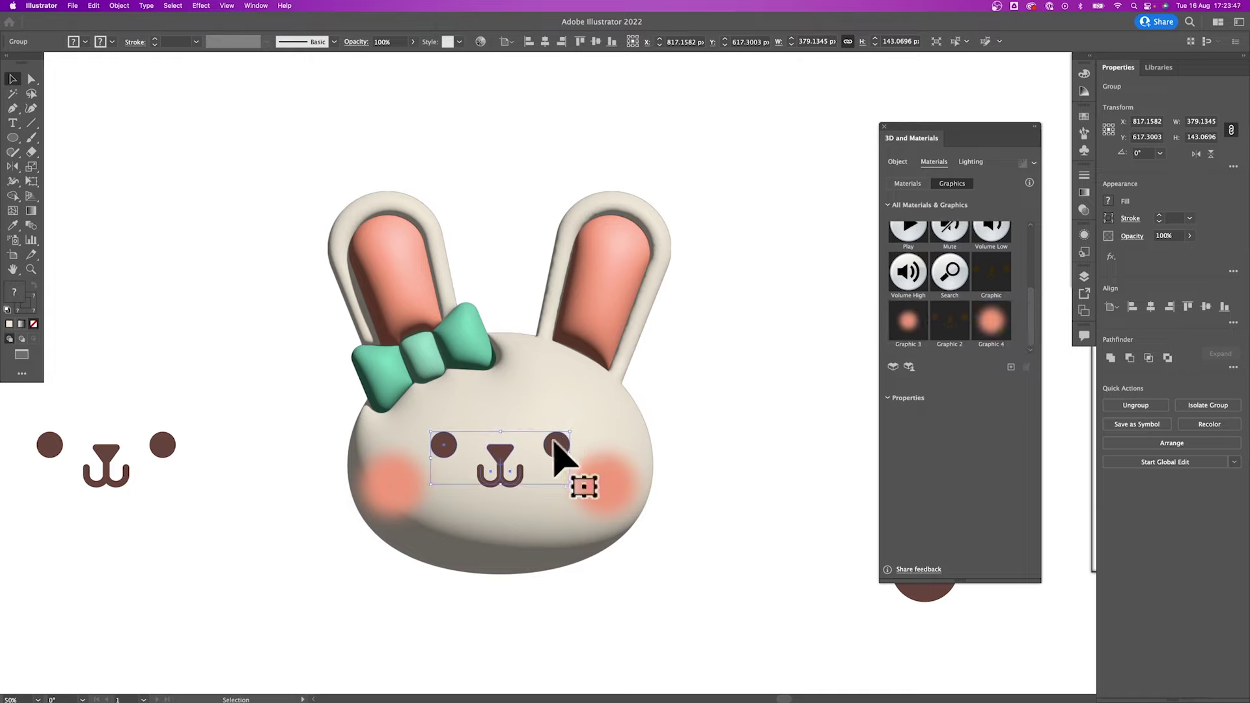
left_click(1011, 368)
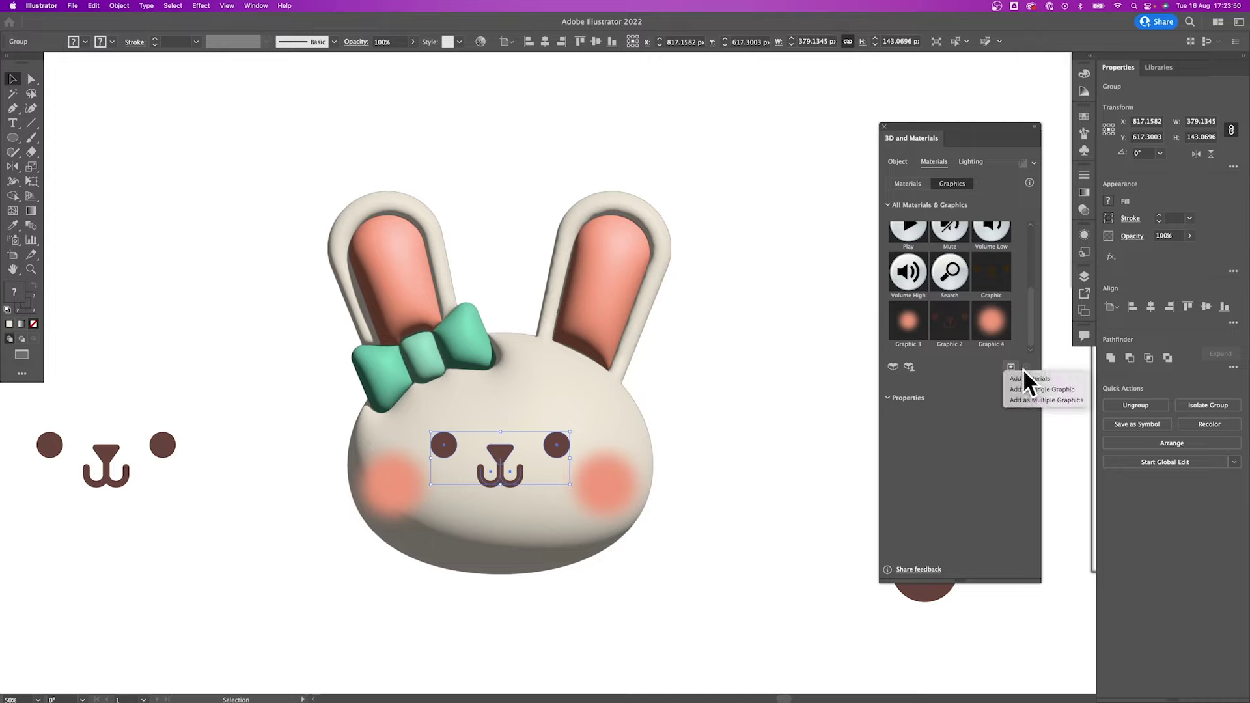
left_click(1043, 390)
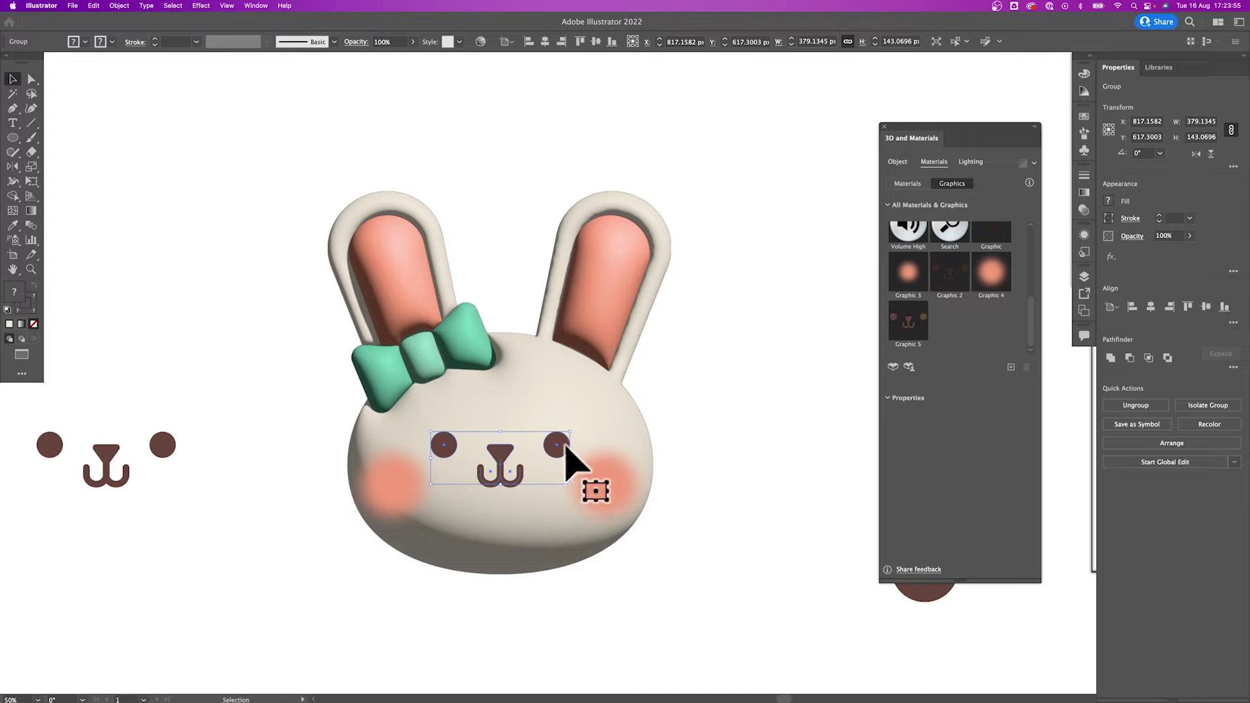
key("Delete")
Add the pink cheek circle as a single graphic and drag it off the bunny.
left_click(400, 488)
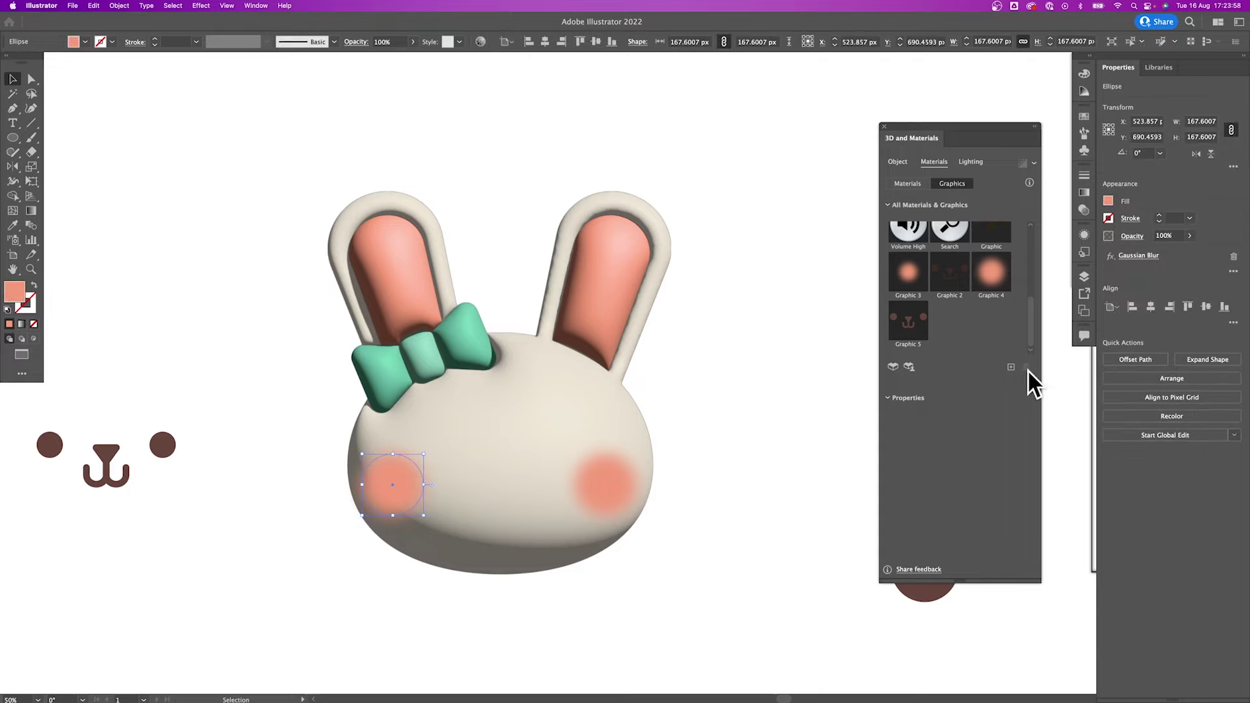
left_click(1011, 368)
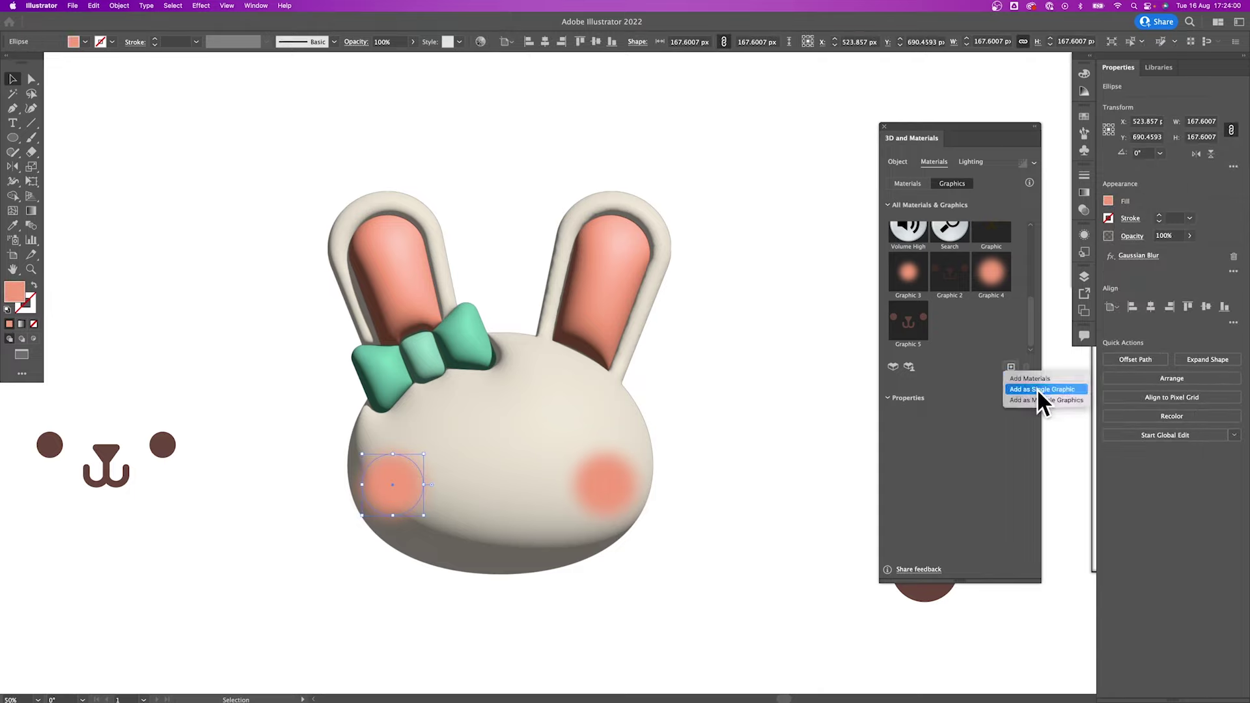
left_click(1042, 390)
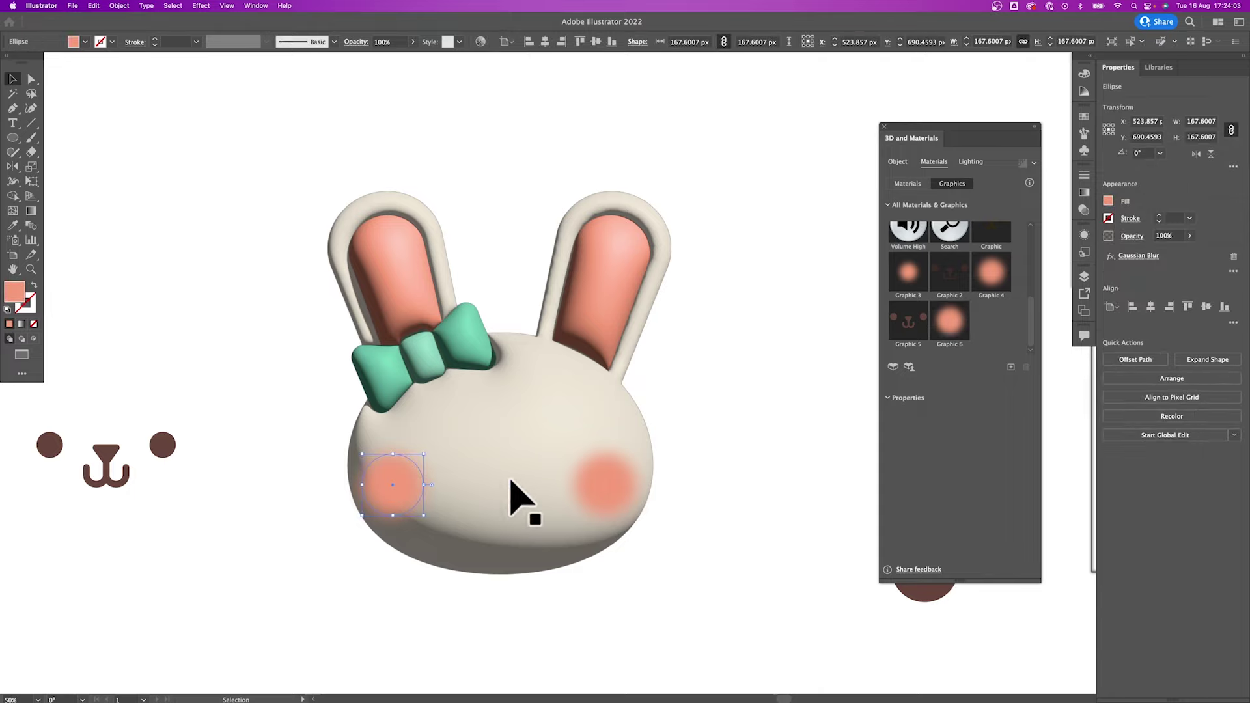
mouse_move(394, 485)
left_mouse_down()
mouse_move(87, 525)
mouse_move(28, 517)
left_mouse_up()
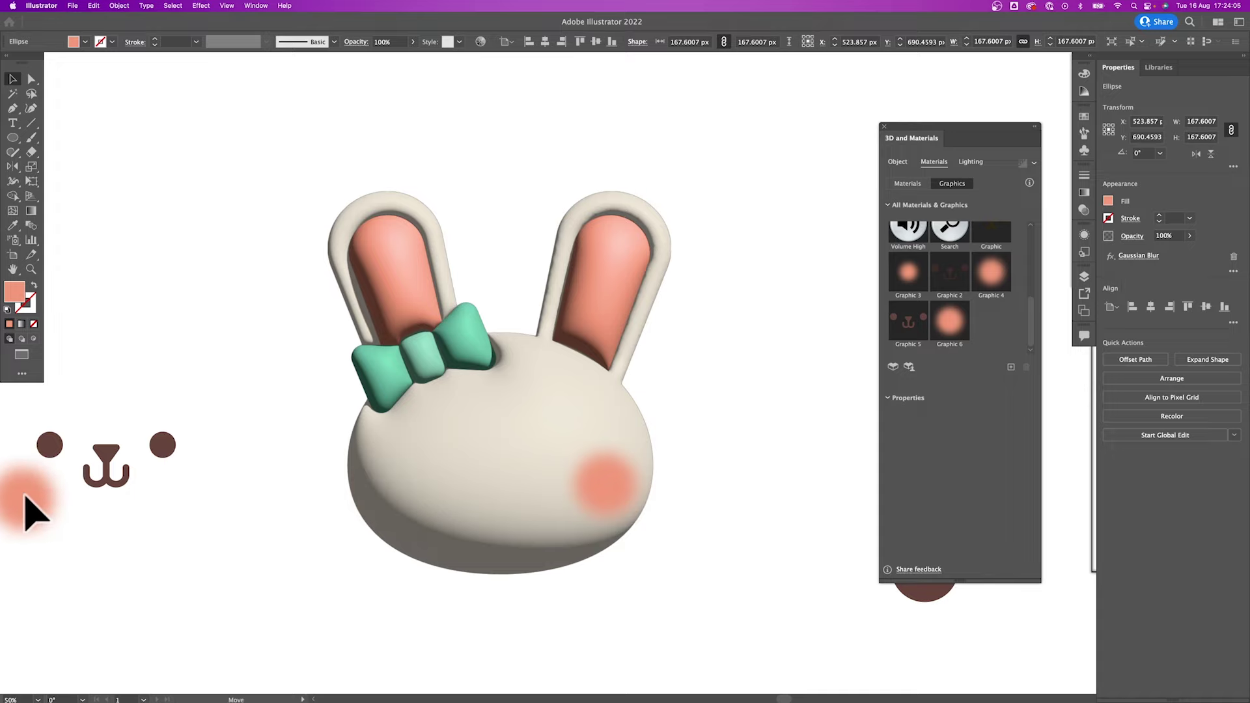
Project the Graphic 5 face onto the bunny head and move it lower.
left_click(711, 385)
left_click(547, 410)
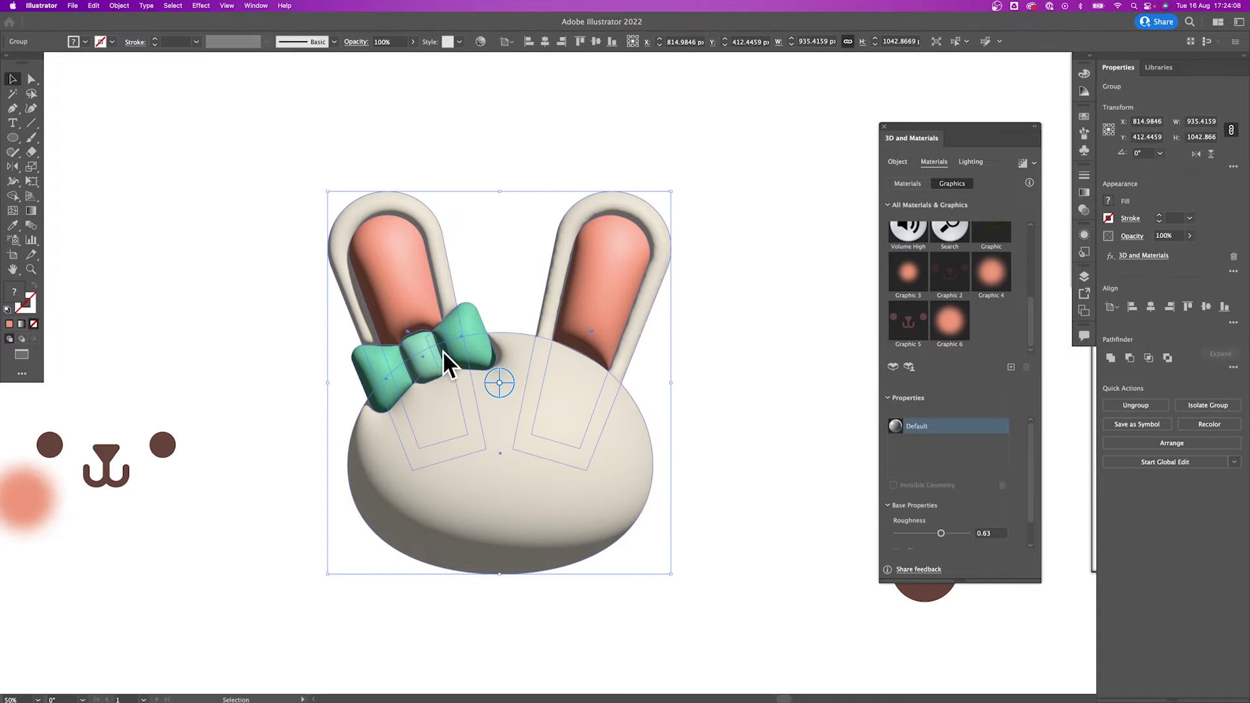
left_click(902, 333)
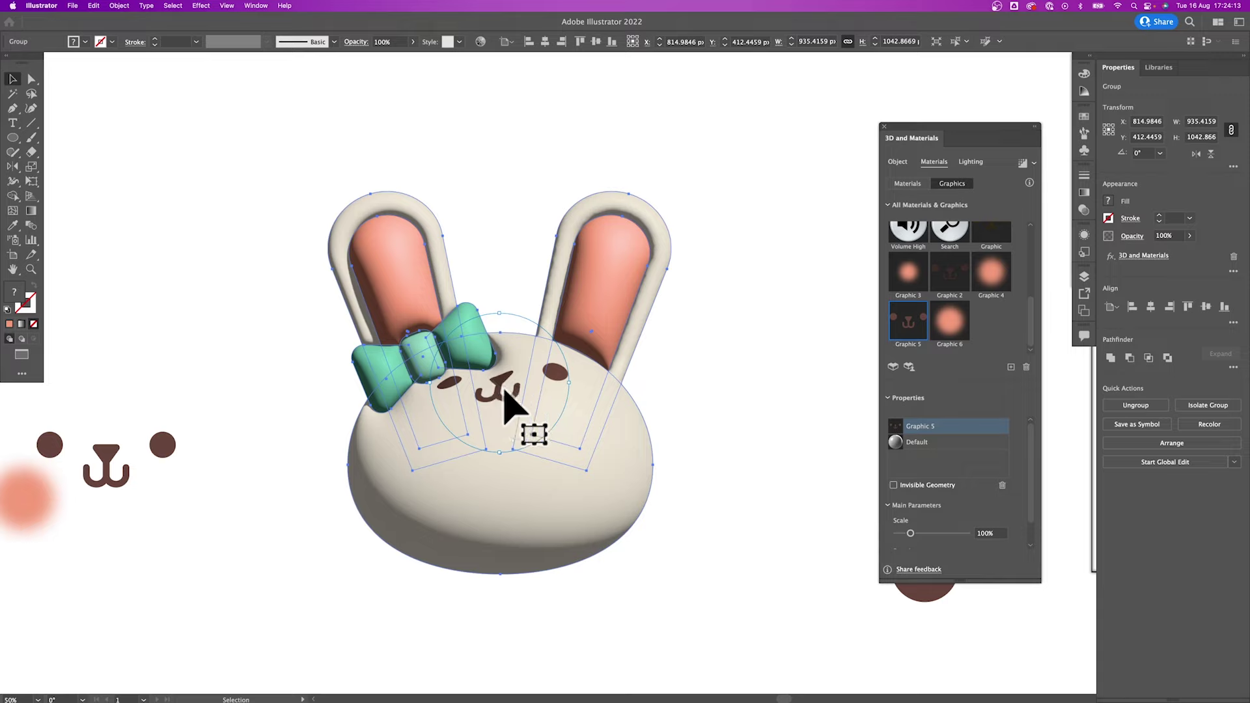
left_click_drag(504, 388, 503, 449)
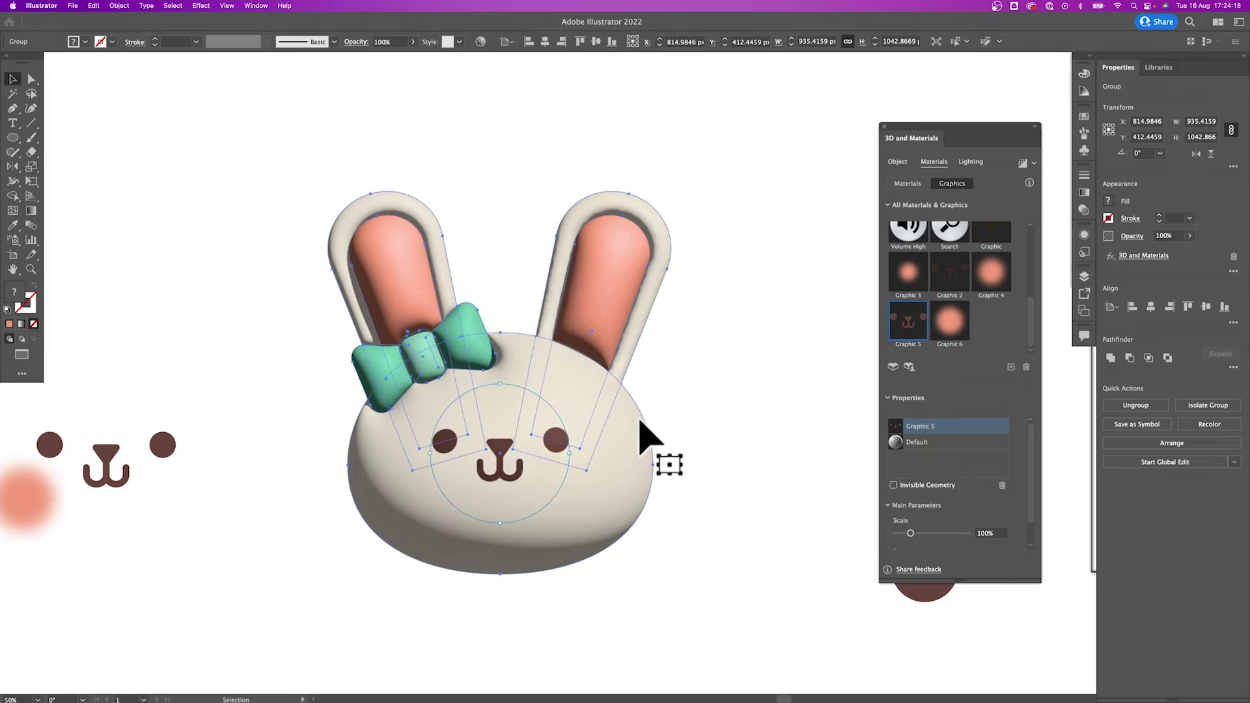
Place Graphic 6 blush on both cheeks, undoing an accidental bunny move.
left_click(758, 386)
left_click(616, 389)
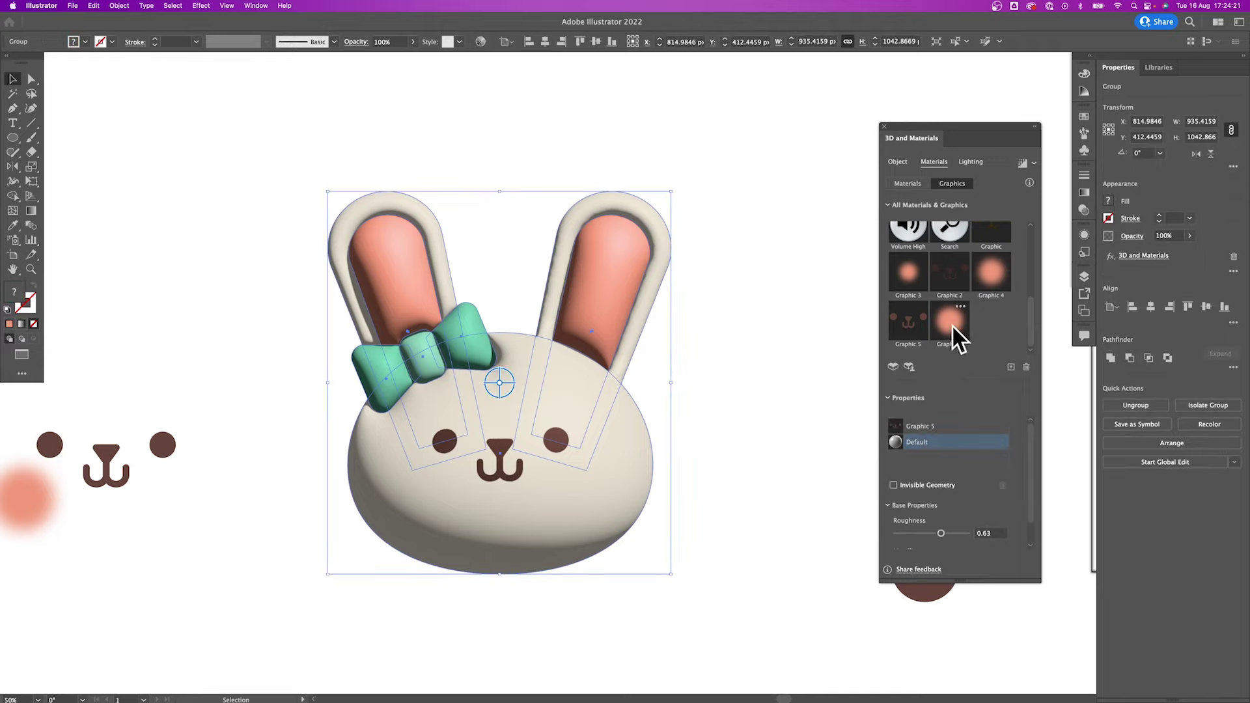
mouse_move(952, 325)
left_mouse_down()
mouse_move(461, 460)
mouse_move(502, 413)
mouse_move(388, 502)
left_mouse_up()
mouse_move(949, 320)
left_mouse_down()
mouse_move(498, 381)
mouse_move(605, 433)
mouse_move(625, 476)
mouse_move(646, 463)
mouse_move(661, 480)
left_mouse_up()
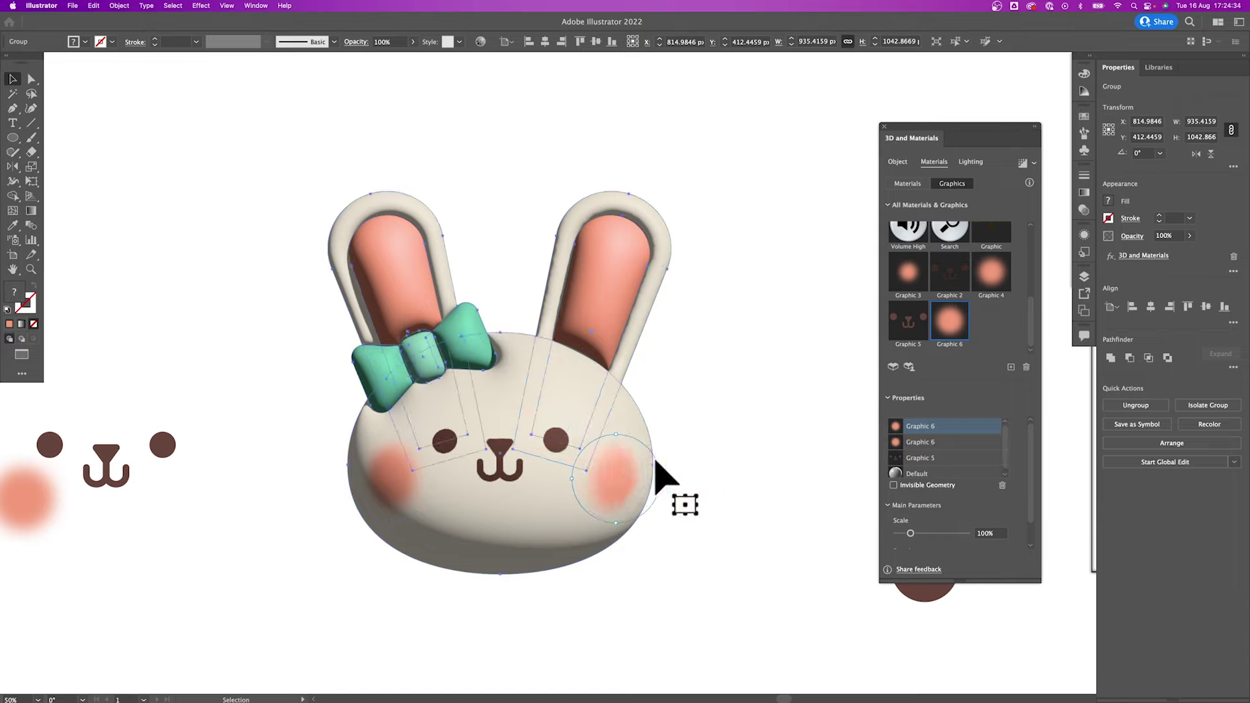
left_click(735, 438)
left_click(608, 409)
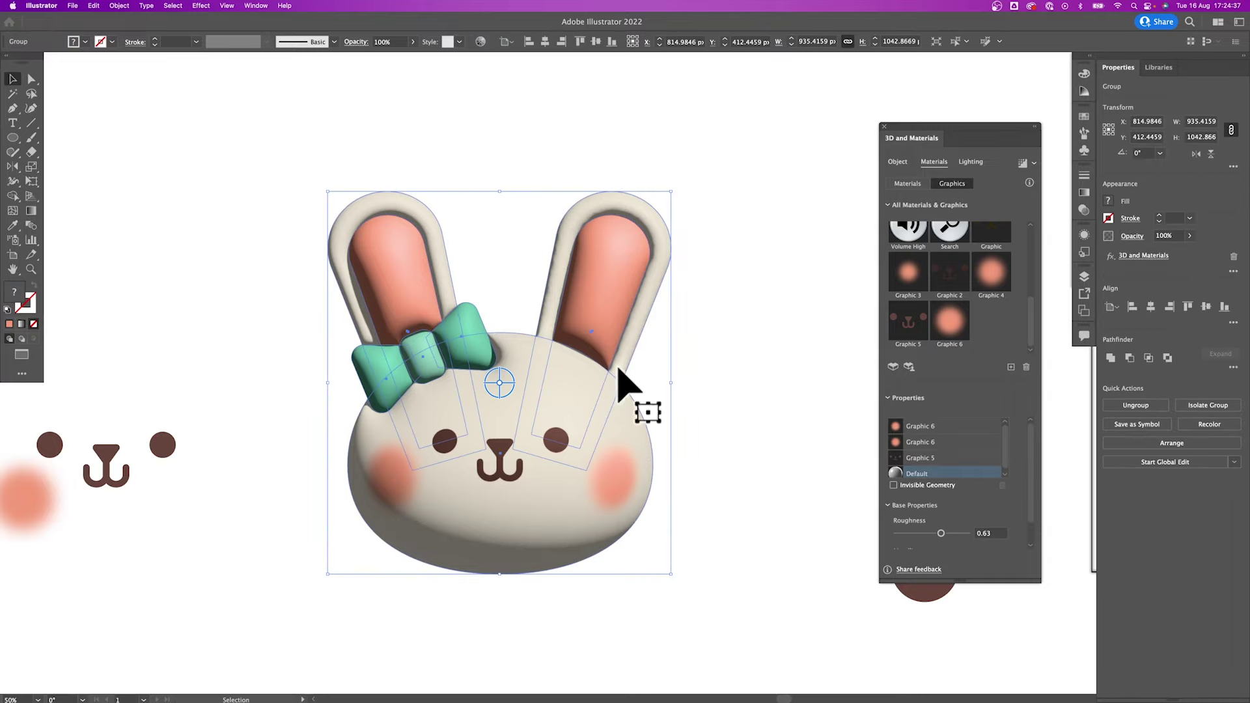
left_click_drag(625, 337, 647, 287)
key("ctrl+z")
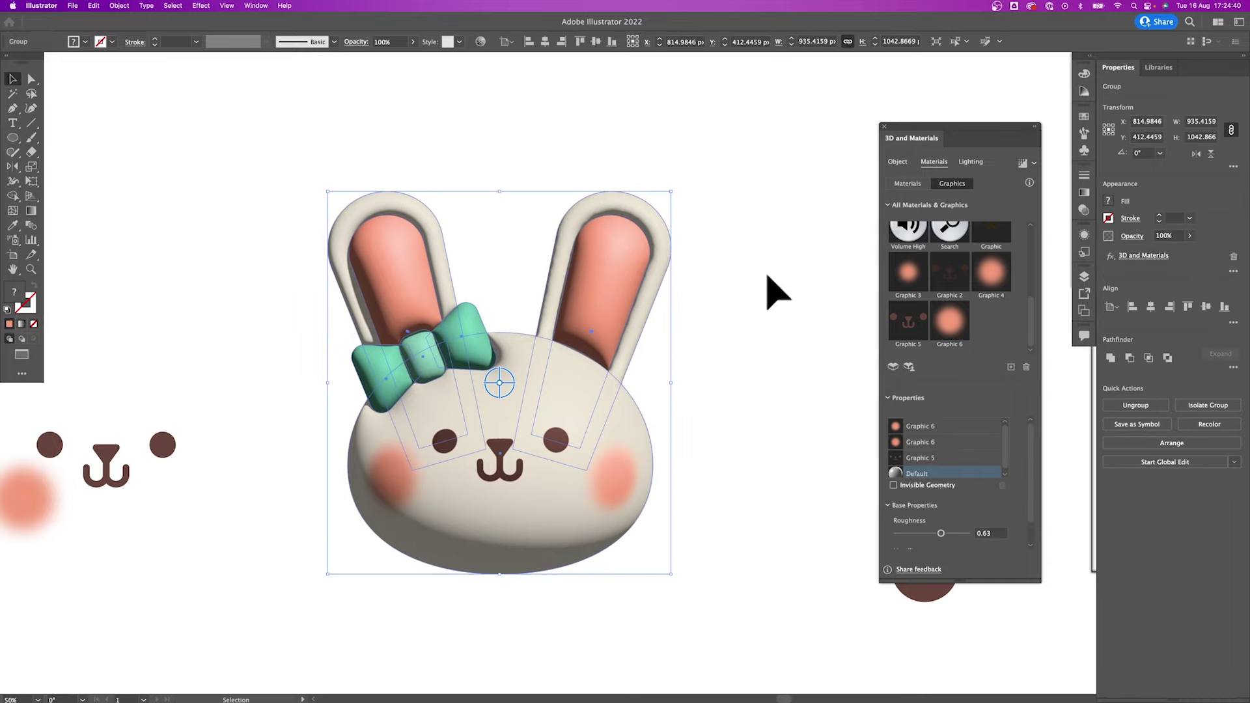
Set the light to warm off-white, intensity 97%, rotation 90°, height 48°, softness 90%.
left_click(972, 162)
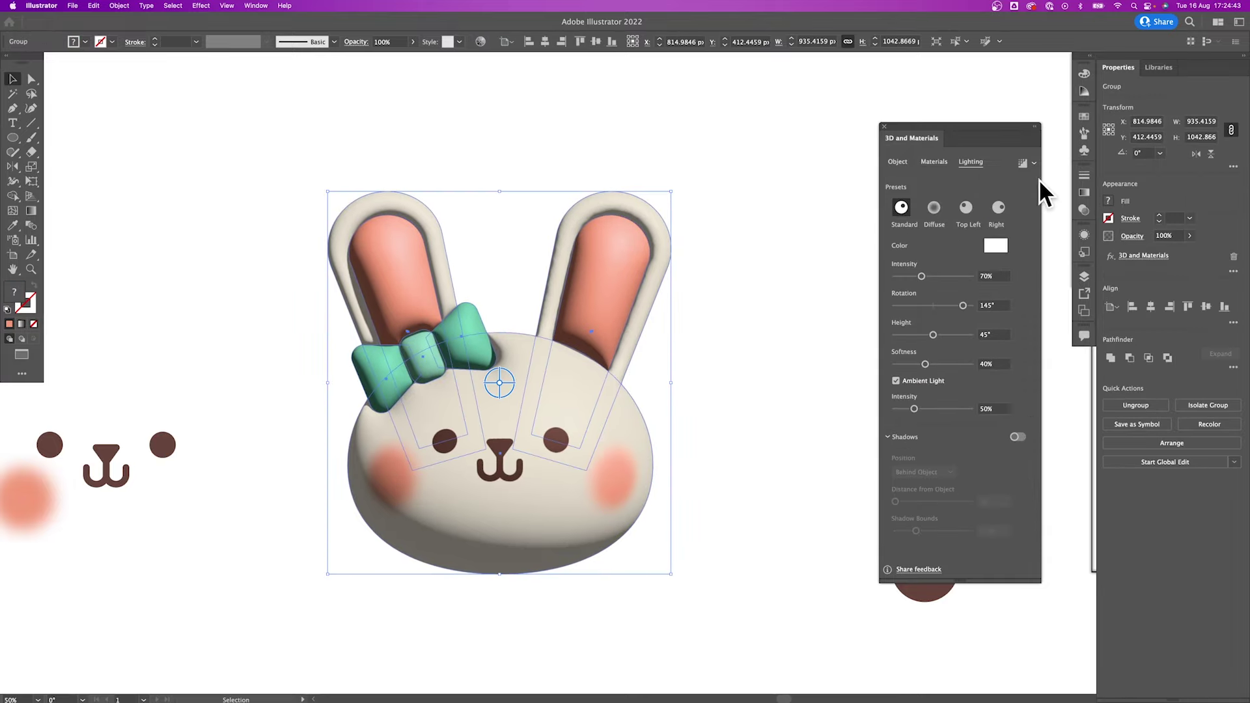
left_click(995, 250)
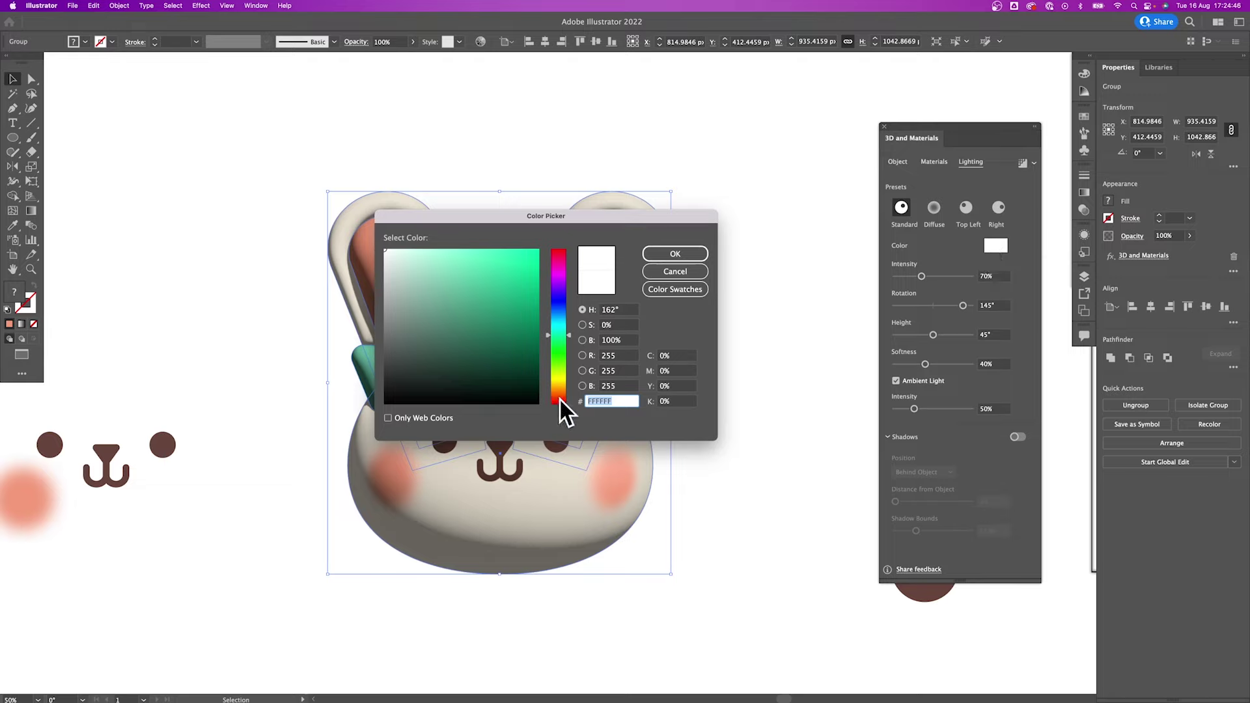
left_click_drag(560, 397, 560, 388)
left_click_drag(424, 262, 392, 250)
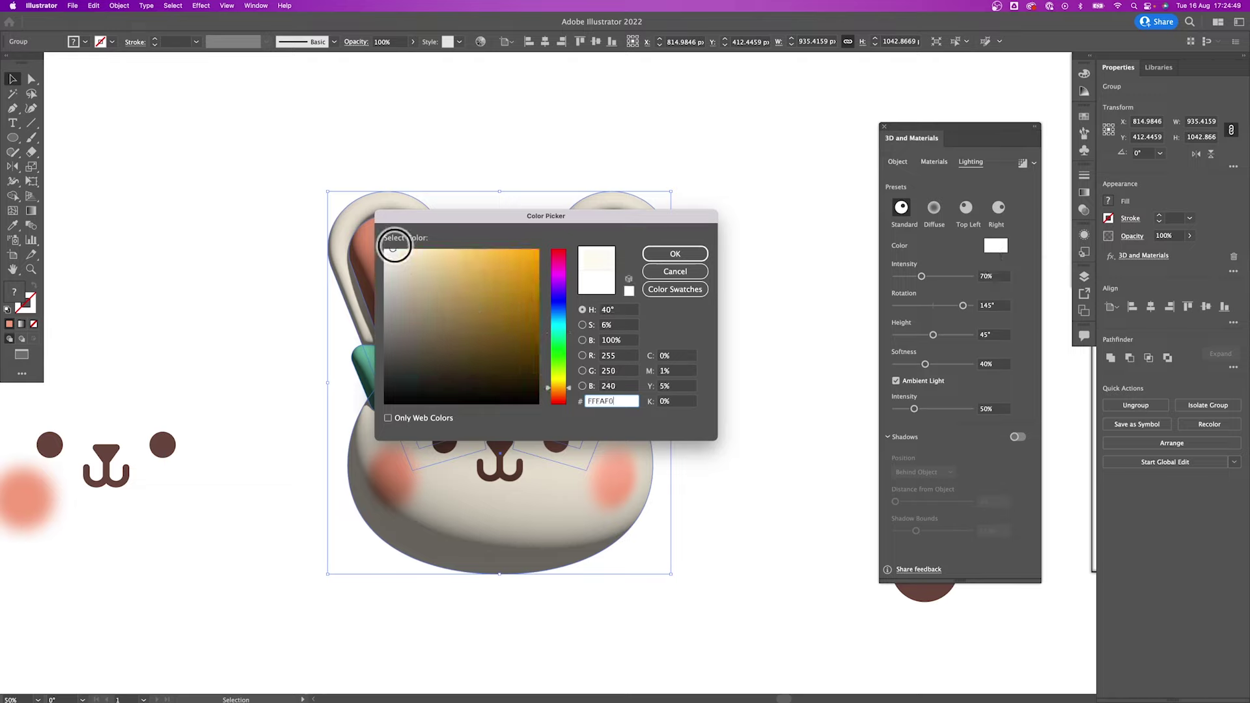
left_click(678, 255)
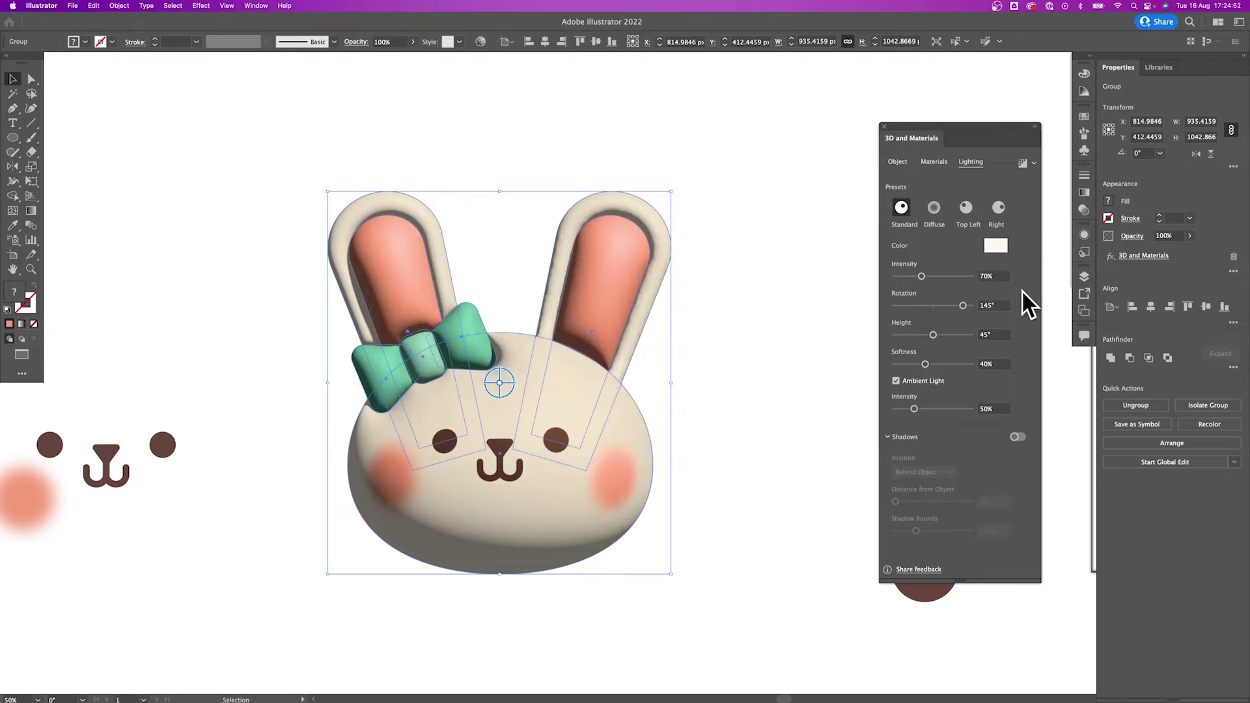
left_click(994, 276)
type("9")
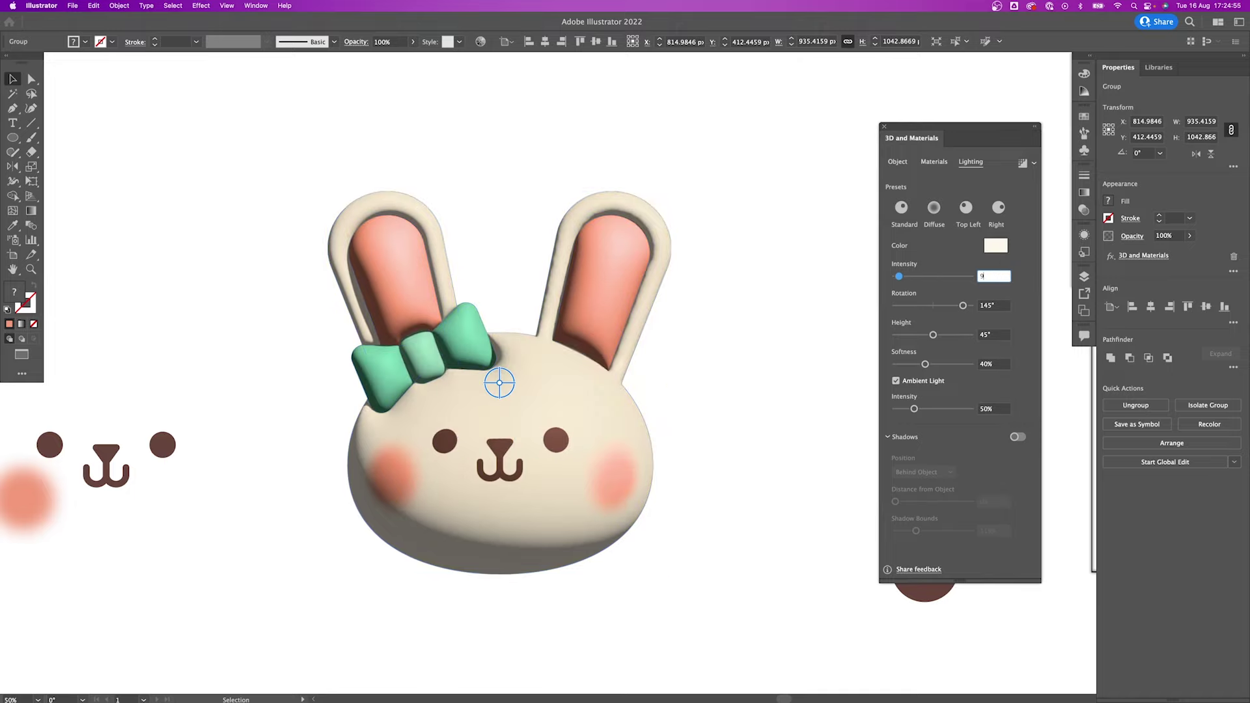
type("07")
key("Tab")
type("90")
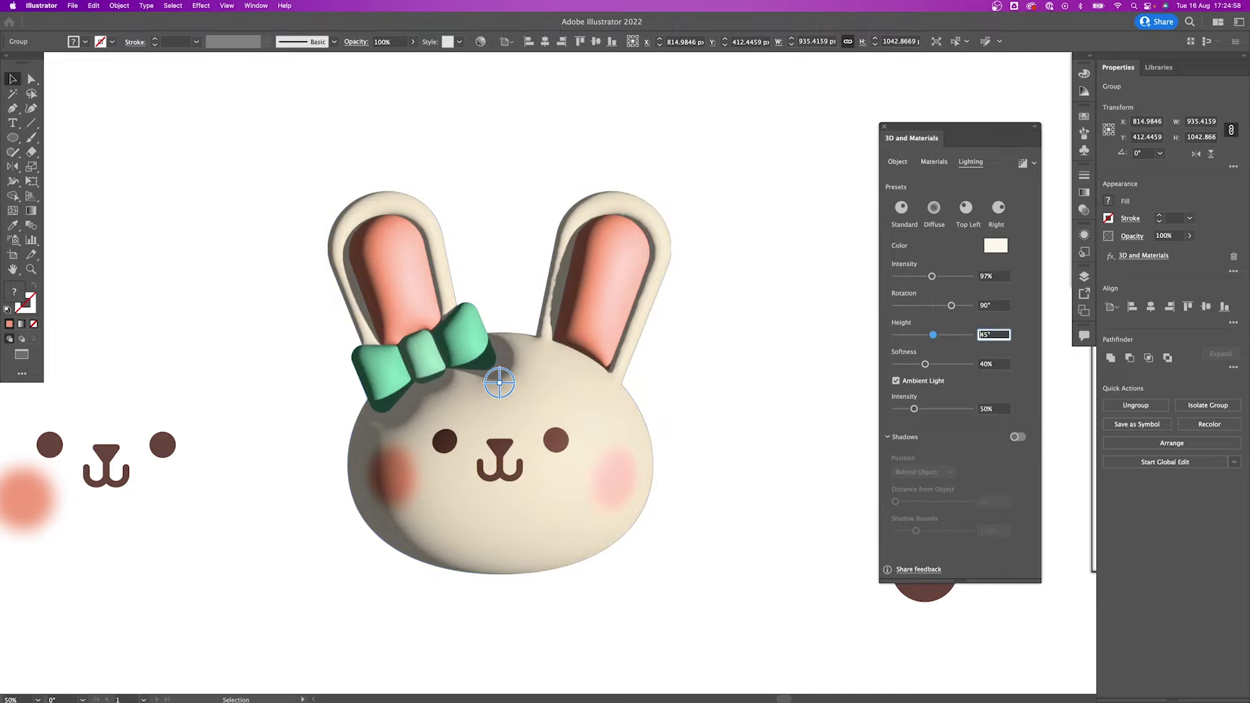
key("Tab")
type("48")
key("Tab")
type("0")
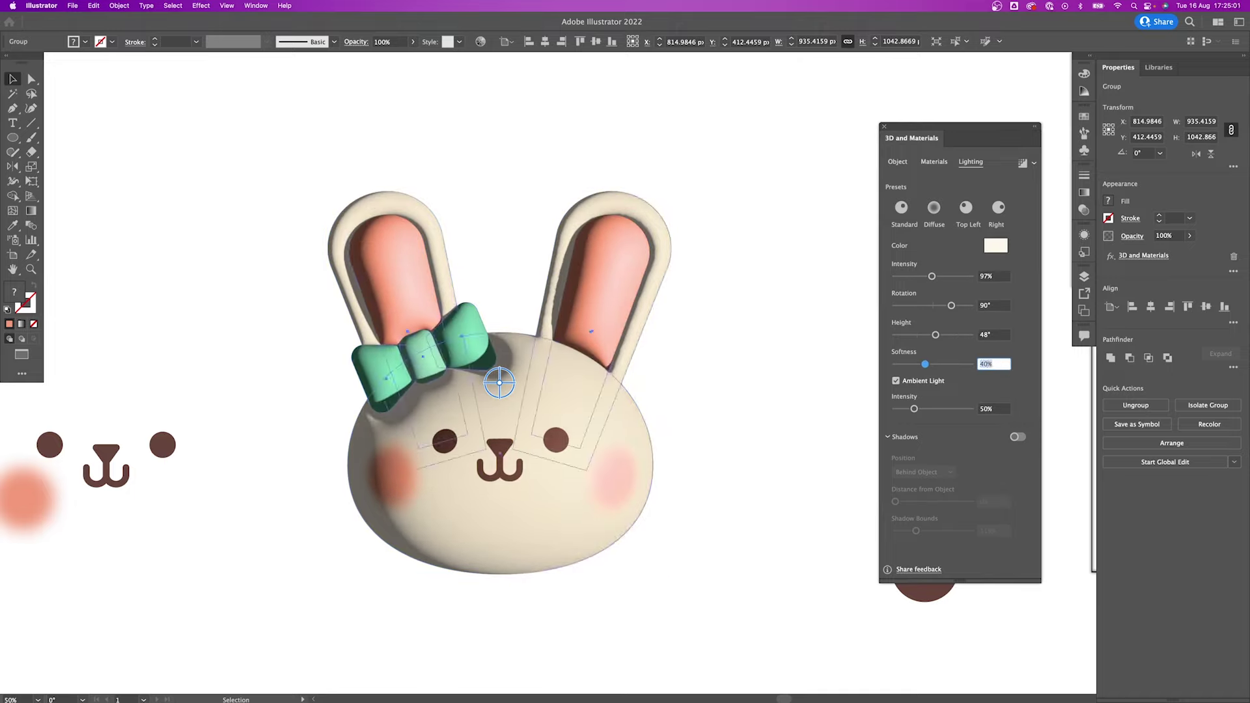
key("Tab")
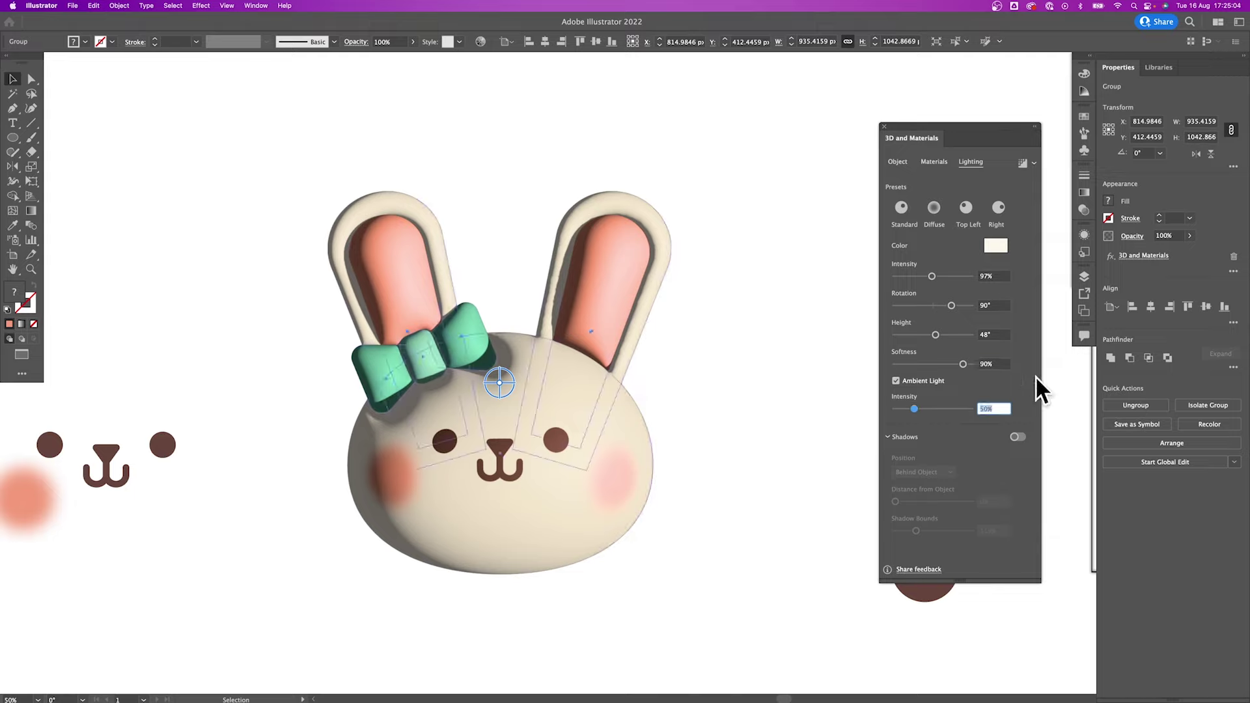
Turn on shadows and raise Shadow Bounds to 237%.
left_click(1018, 437)
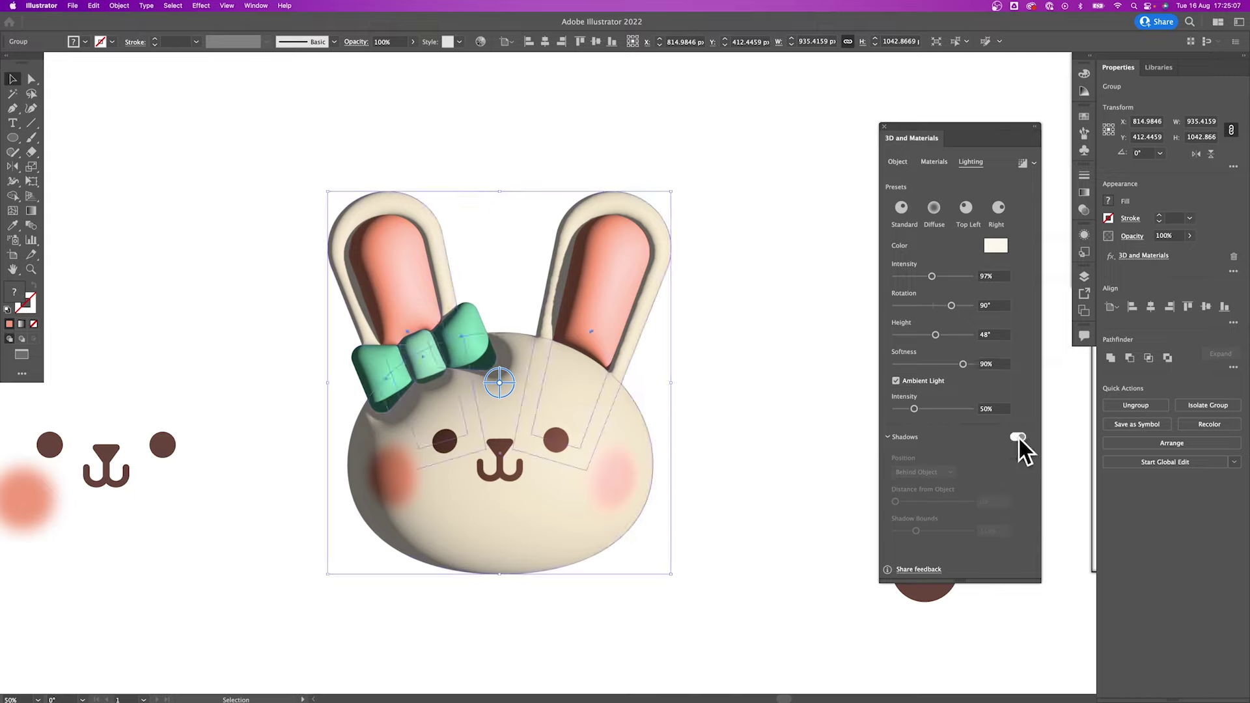
left_click(938, 530)
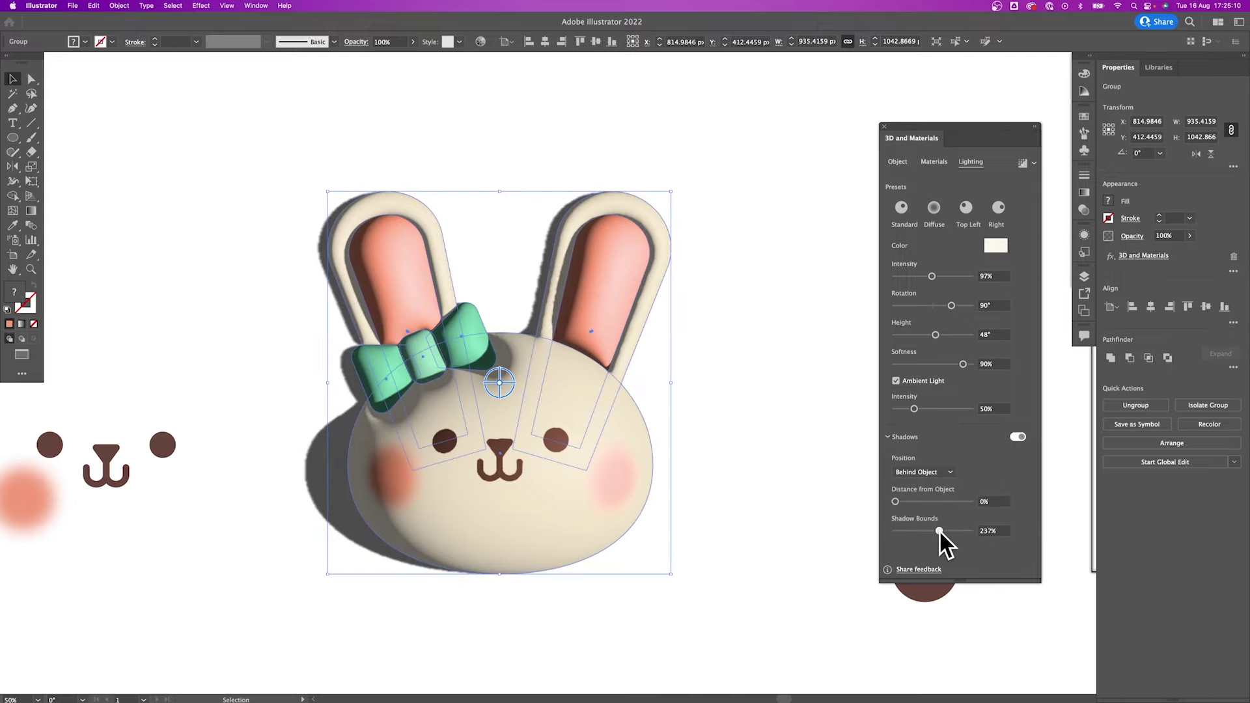
left_click(758, 326)
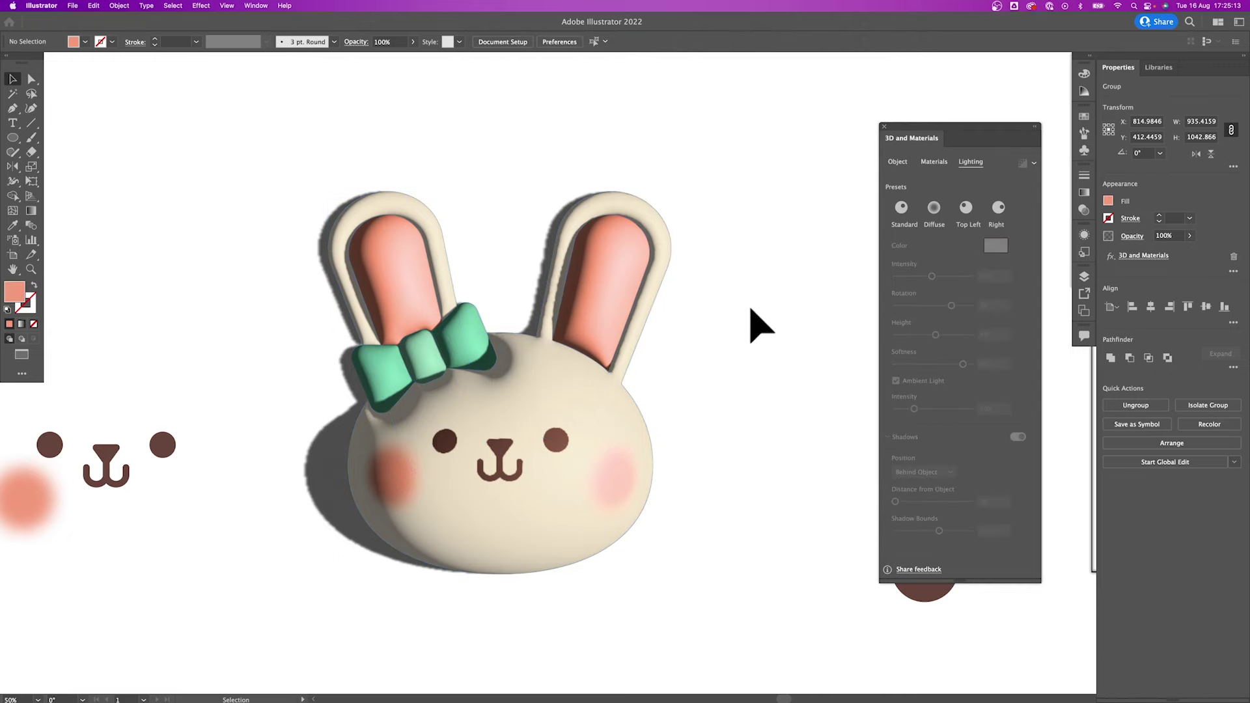
left_click(597, 291)
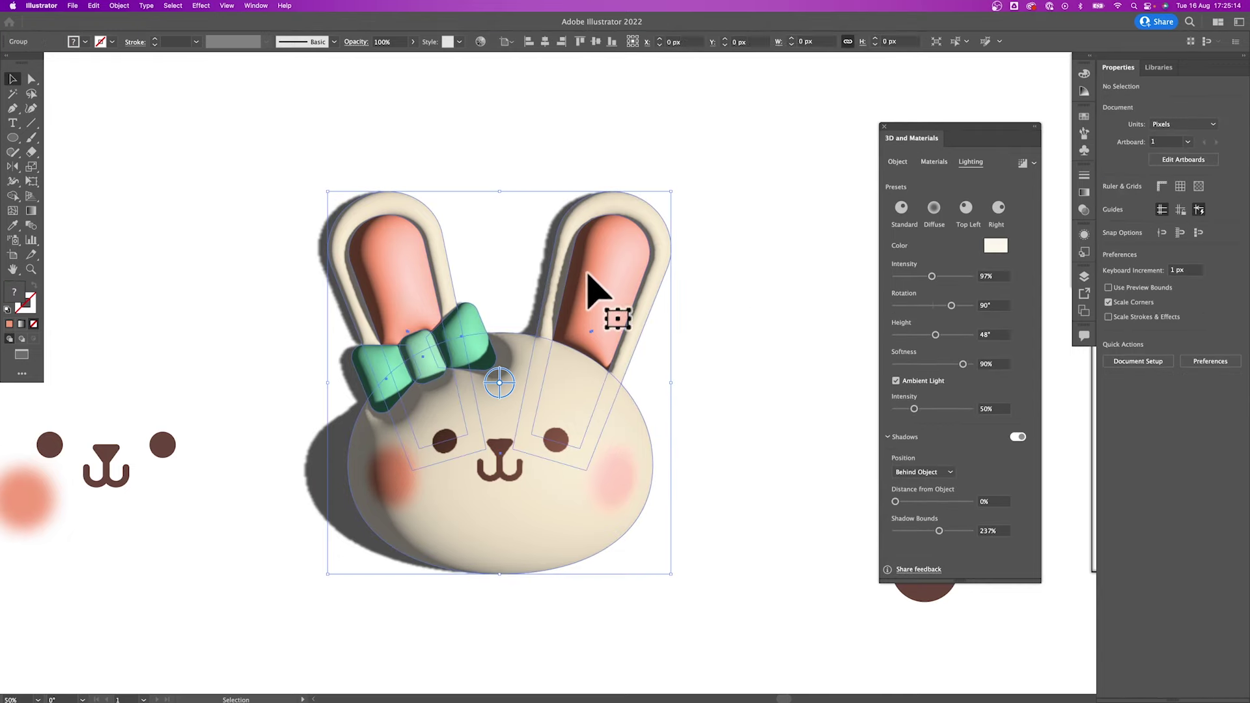
Render the 3D bunny with ray tracing, then pick the Rectangle tool.
left_click(1023, 162)
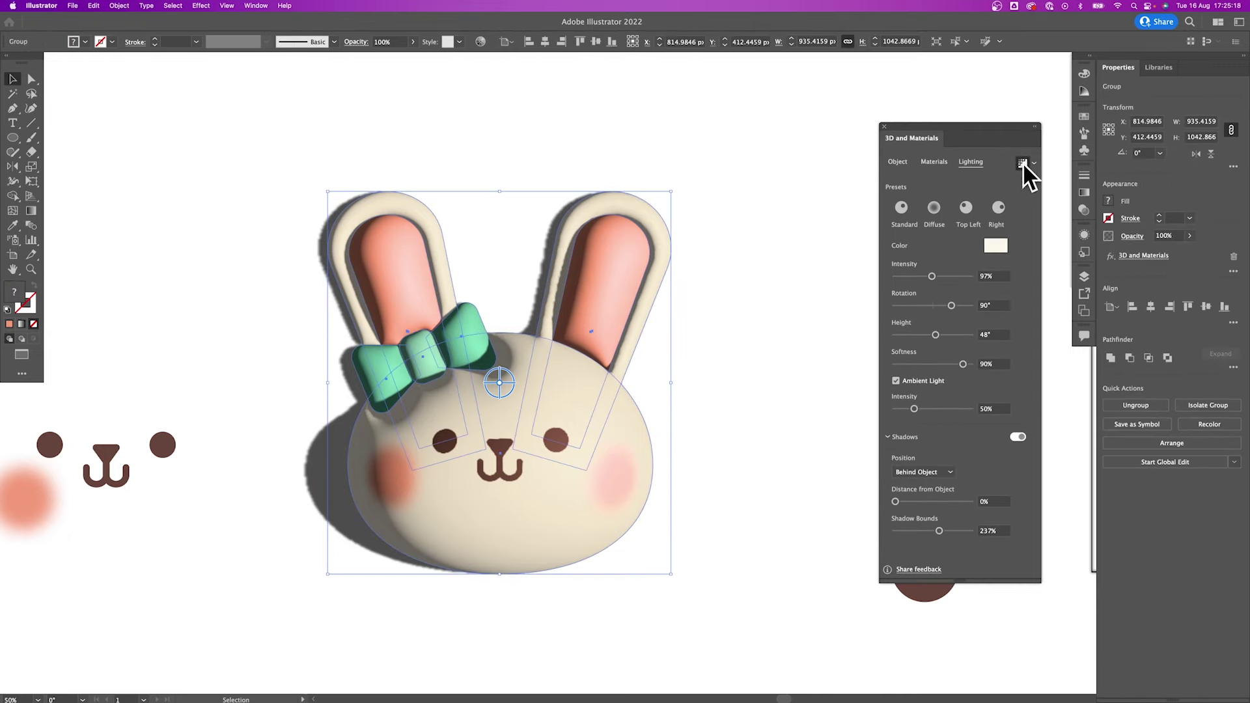
left_click(800, 222)
left_click(12, 136)
left_click(59, 137)
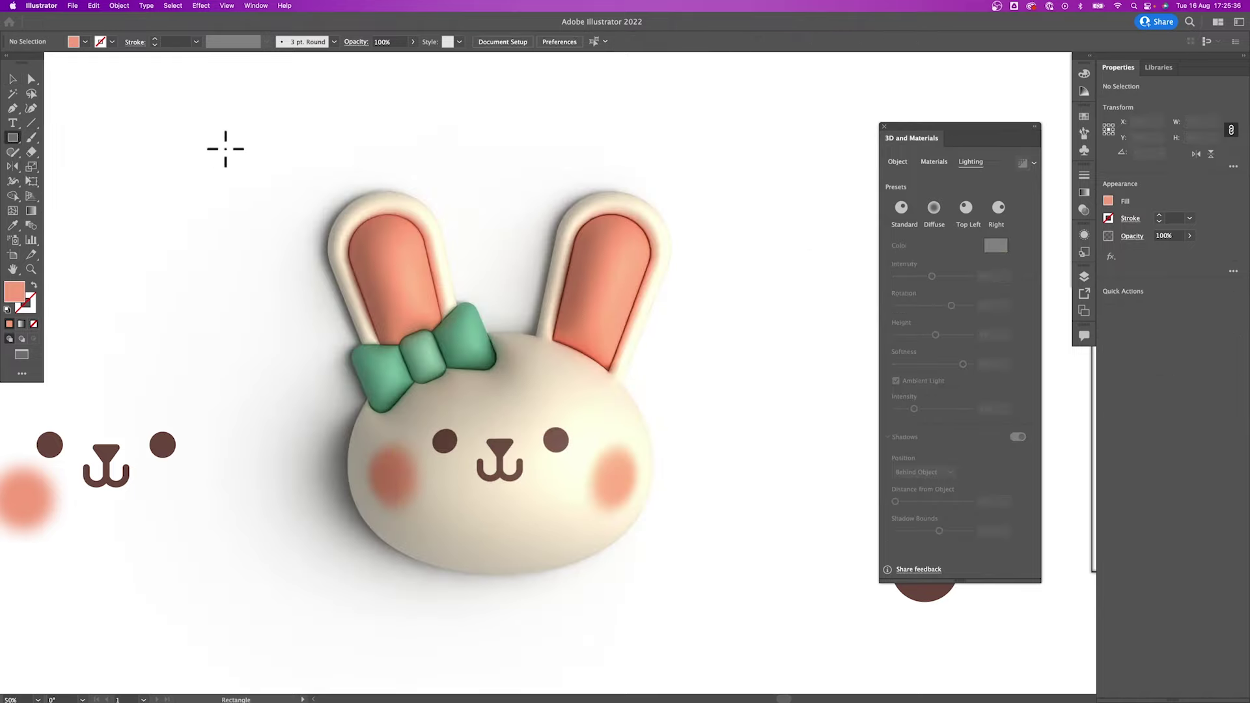
Draw a large rectangle over the bunny, fill it orange, and send it to the back.
mouse_move(119, 105)
left_mouse_down()
mouse_move(849, 645)
mouse_move(941, 659)
left_mouse_up()
left_click_drag(905, 138, 1108, 244)
key("i")
left_click(924, 420)
key("super+shift+bracketleft")
key("v")
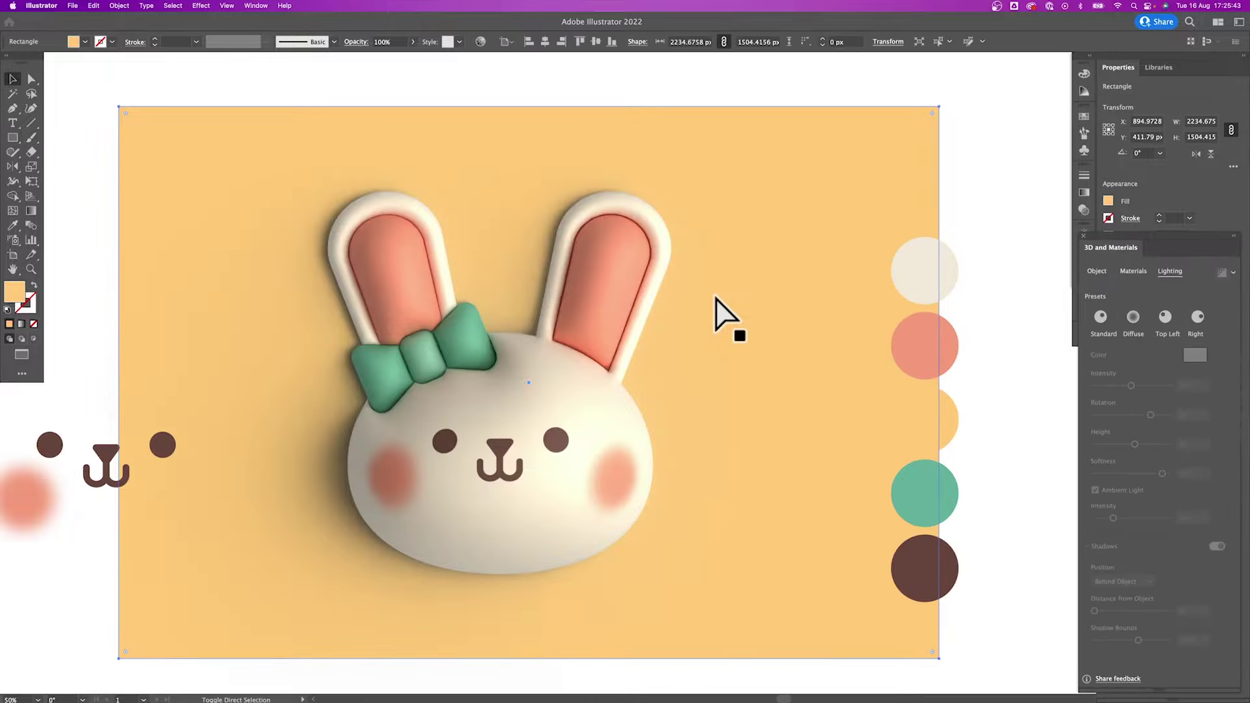